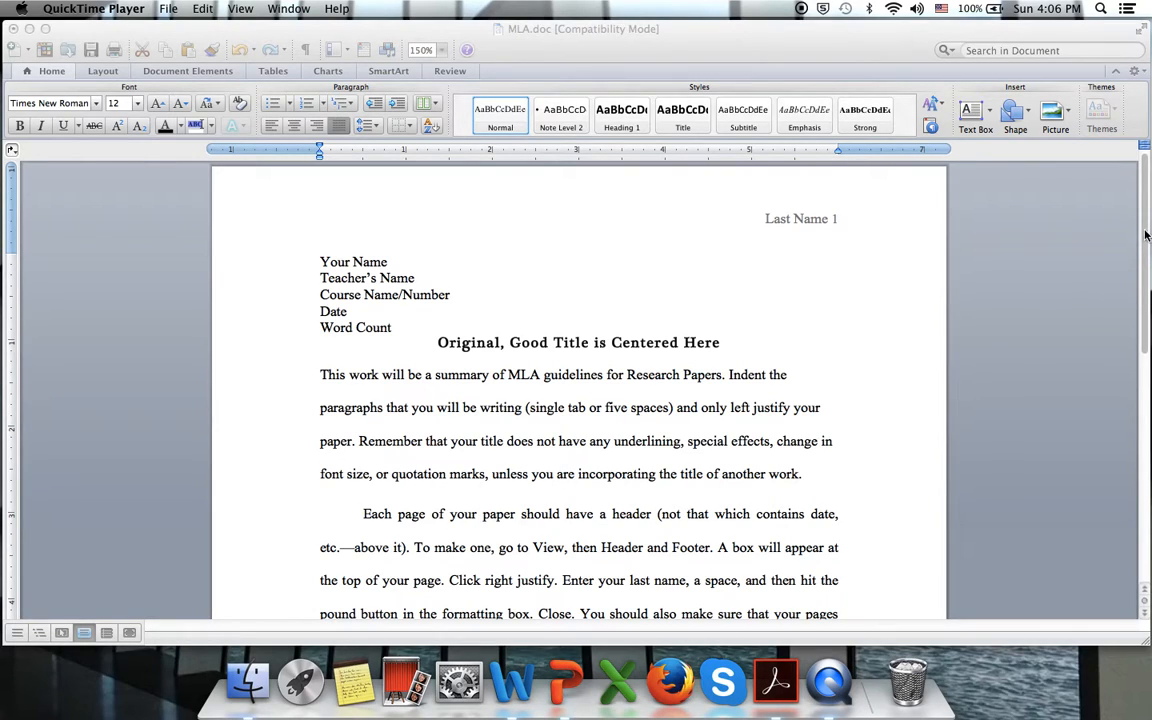
Step: Apply the Normal margin preset to the document, giving 1" margins on all sides
click(1065, 362)
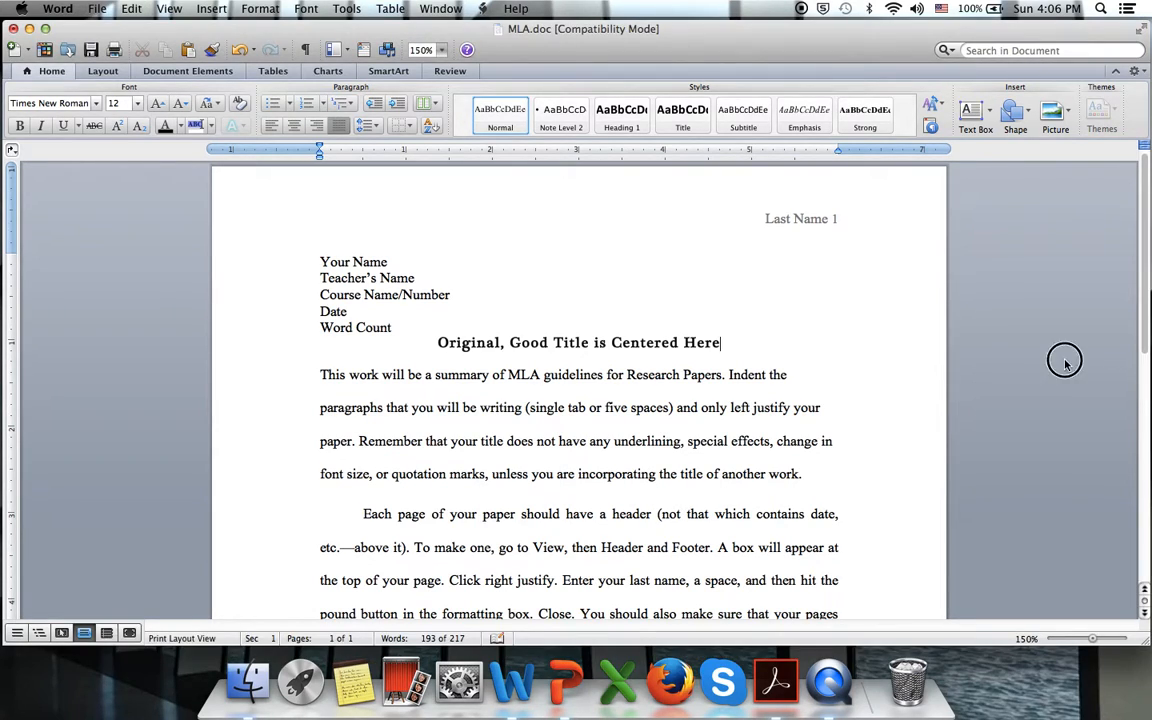
mouse_move(1143, 340)
mouse_down()
mouse_move(1142, 432)
mouse_move(1136, 317)
mouse_up()
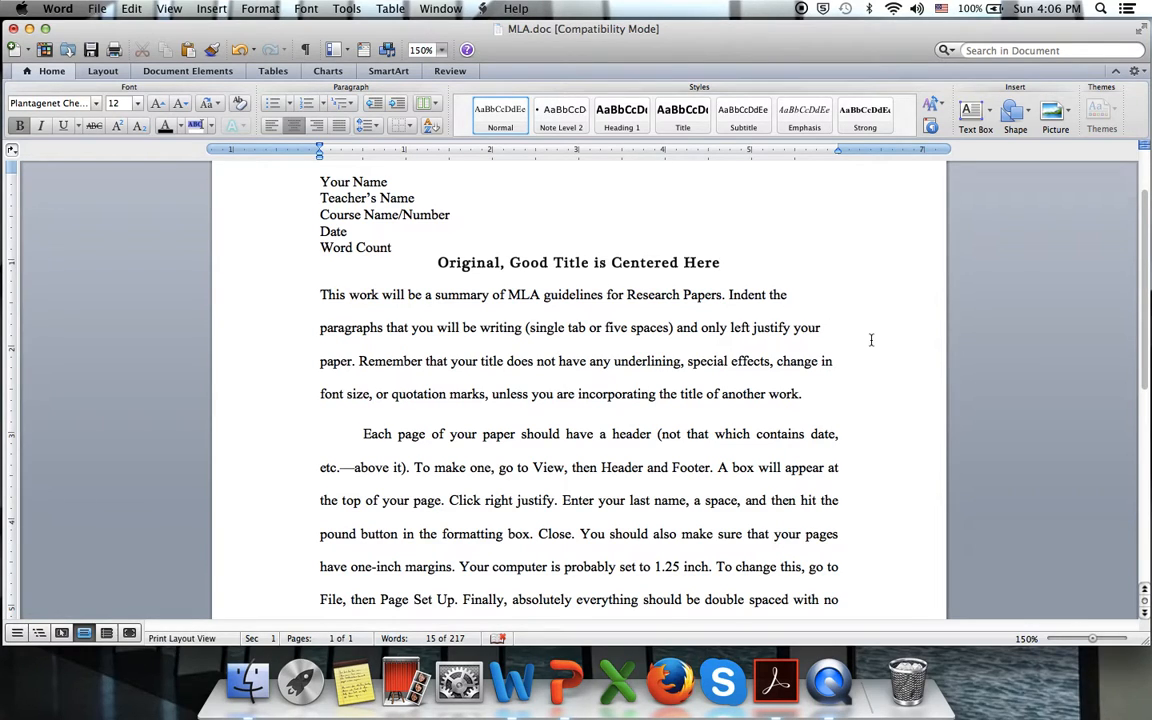
drag(1144, 324, 1136, 275)
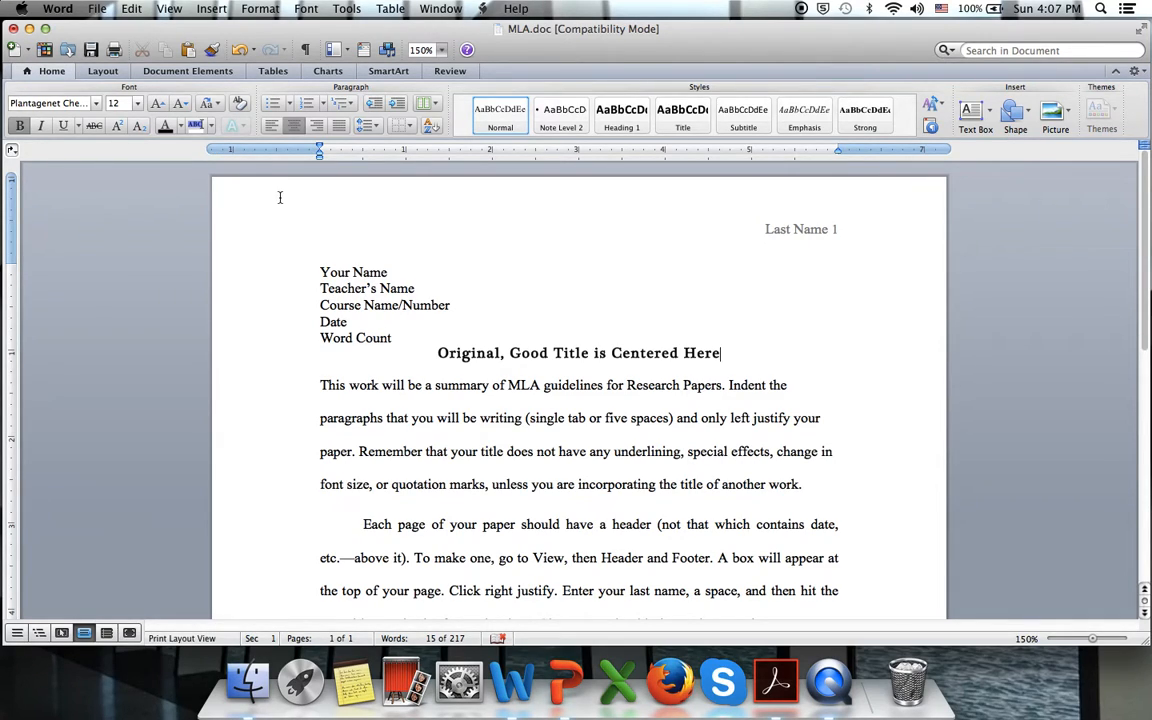
click(98, 71)
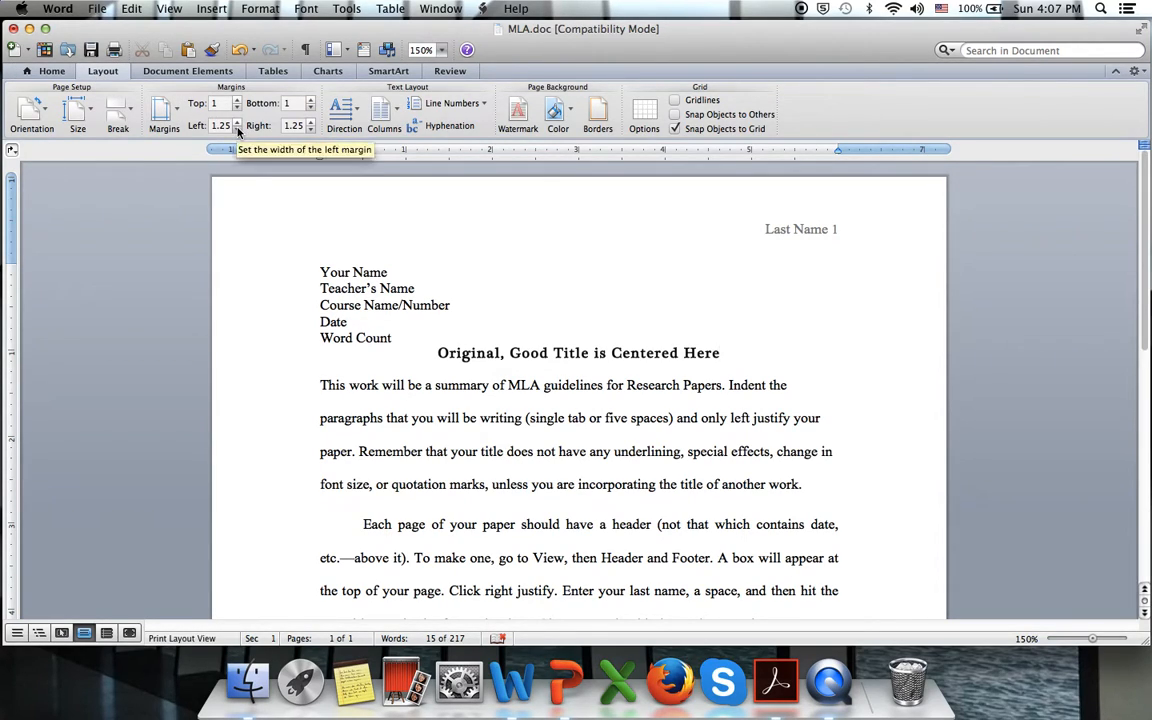
click(163, 110)
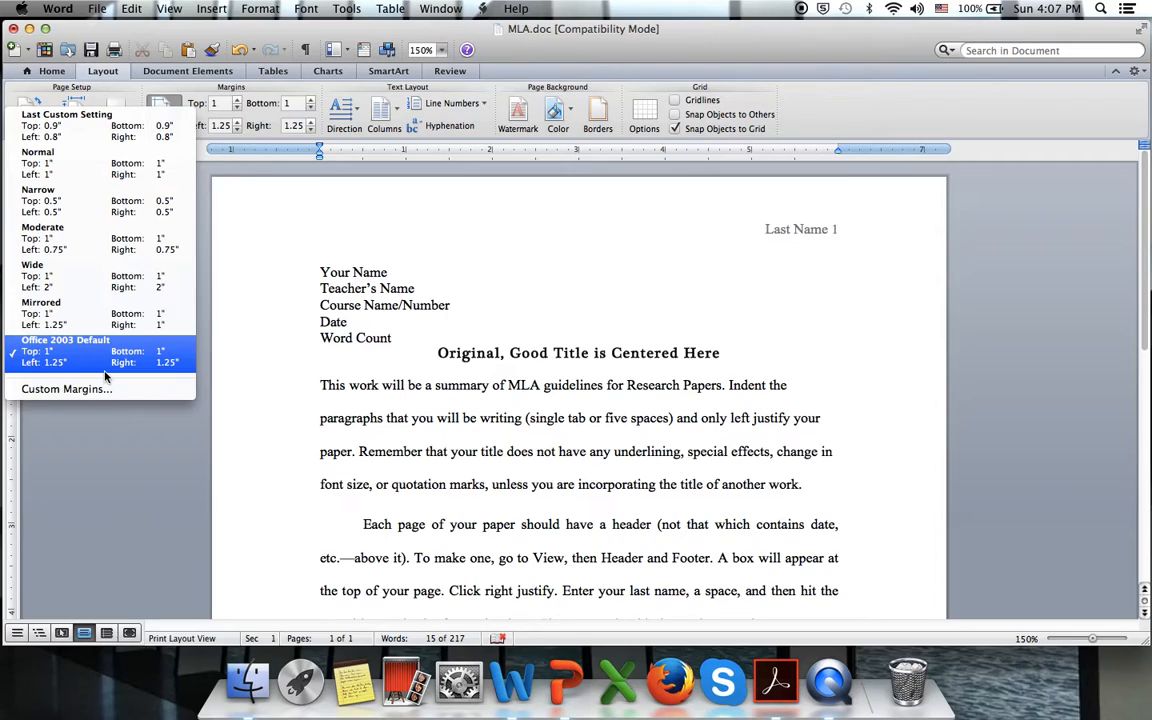
click(80, 174)
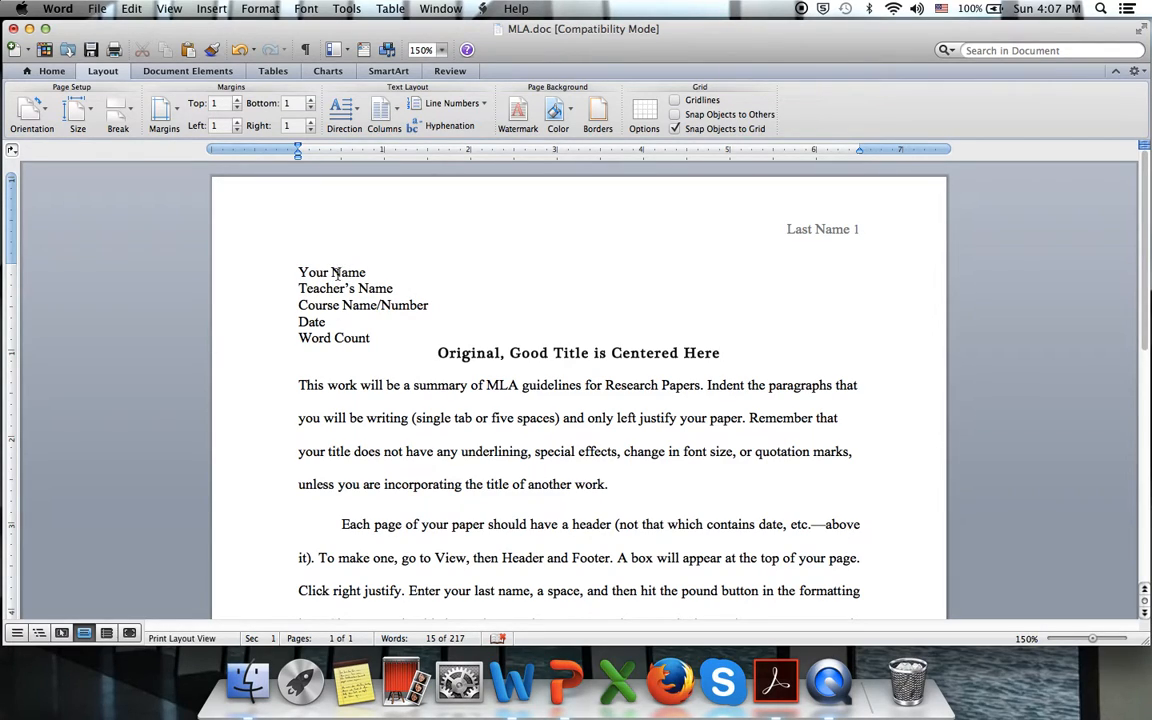
Step: Set the entire document to double line spacing with 0 pt spacing after paragraphs
mouse_move(1144, 290)
mouse_down()
mouse_move(1143, 341)
mouse_move(1146, 285)
mouse_up()
key(super+a)
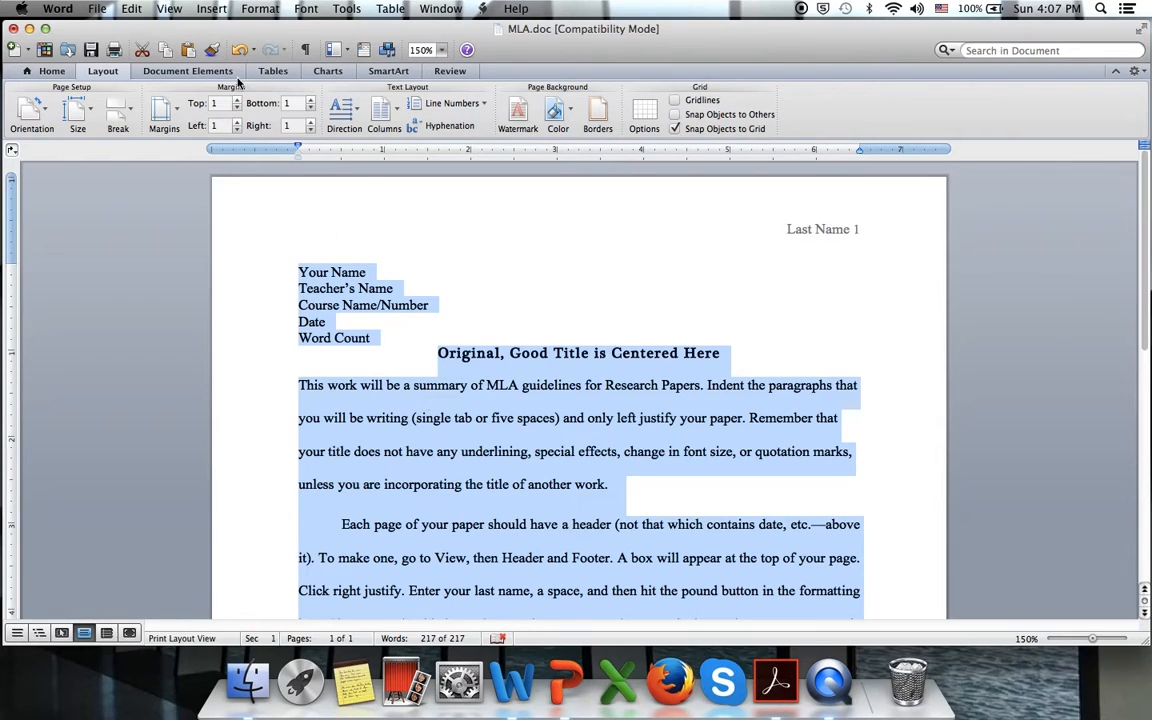
click(261, 9)
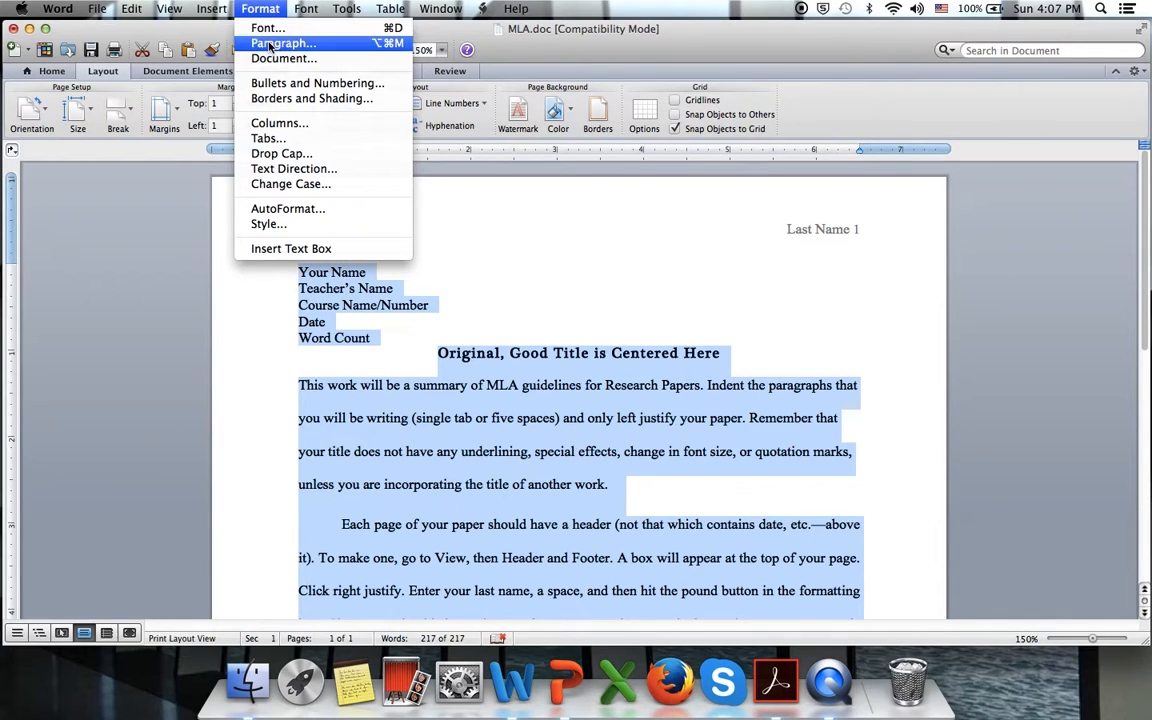
click(270, 43)
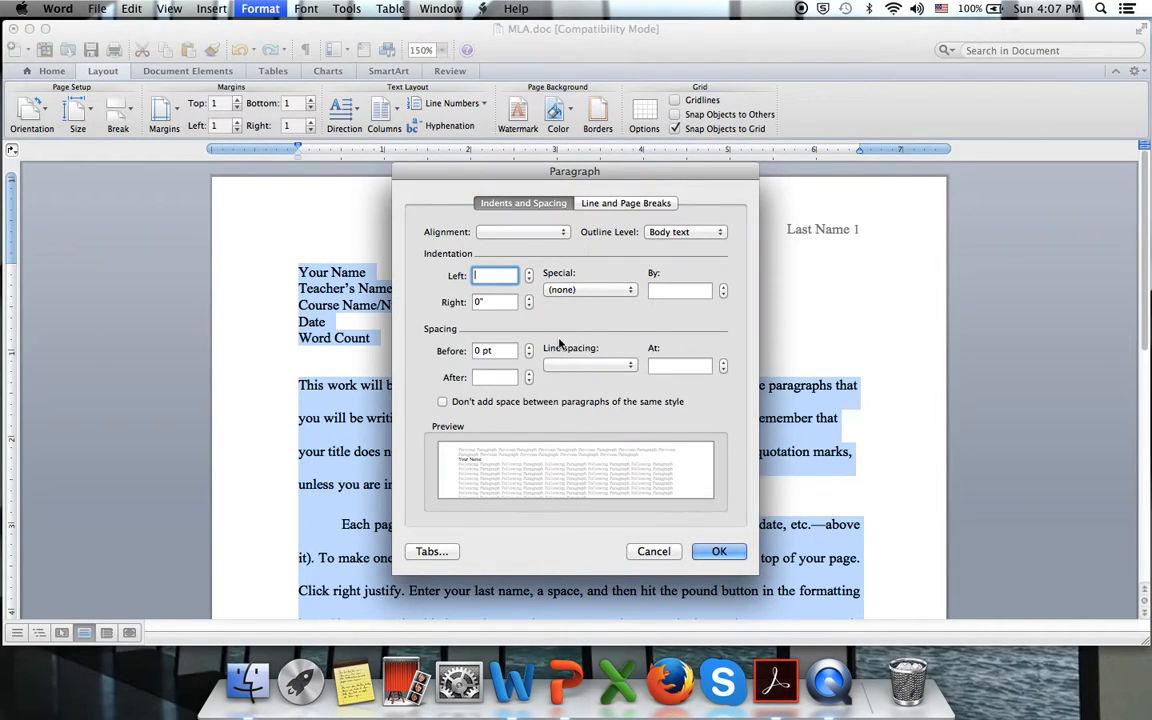
click(620, 366)
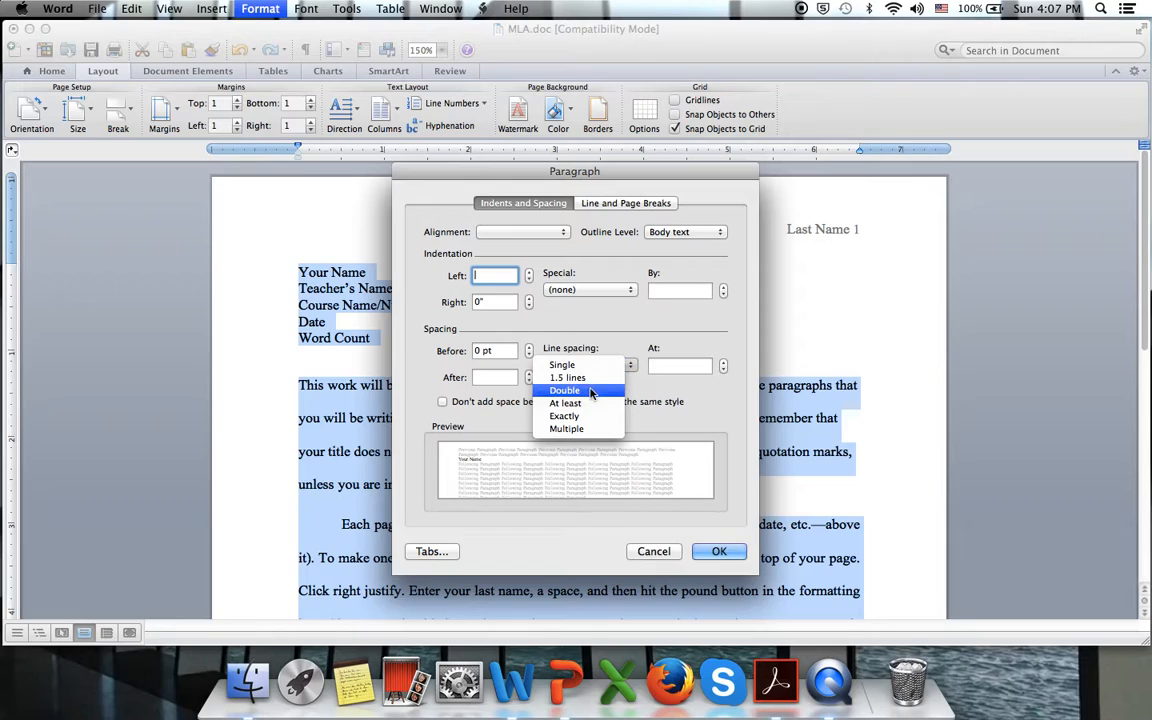
click(562, 391)
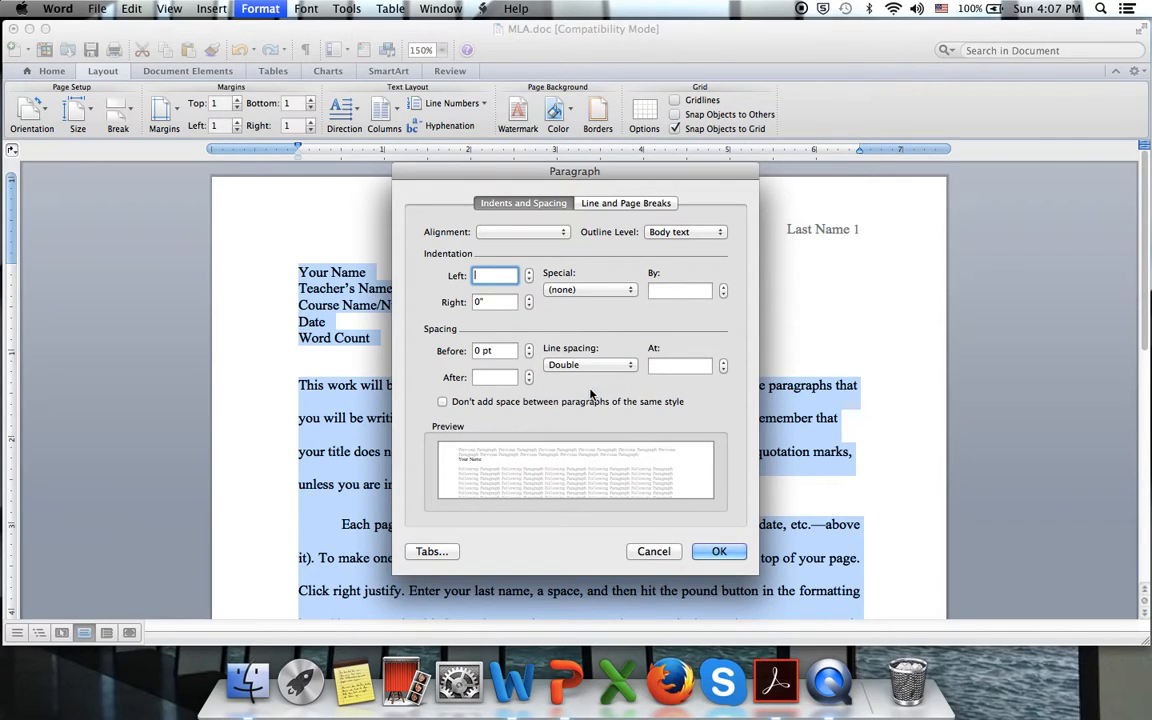
click(529, 378)
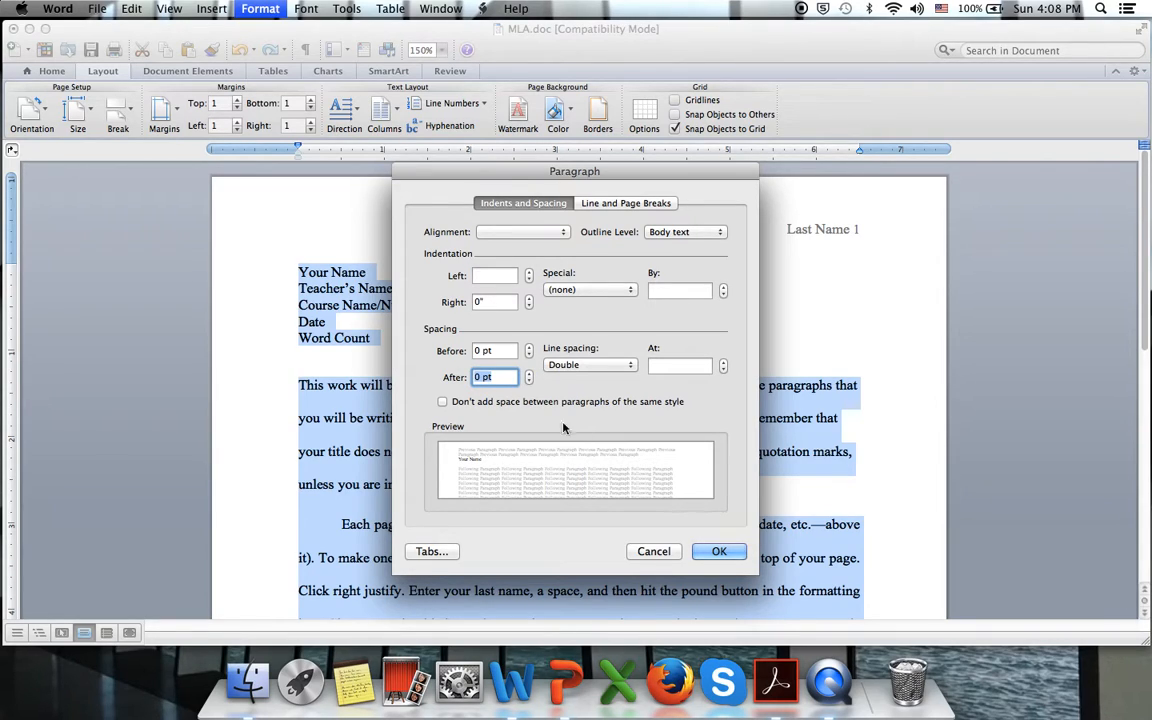
click(718, 551)
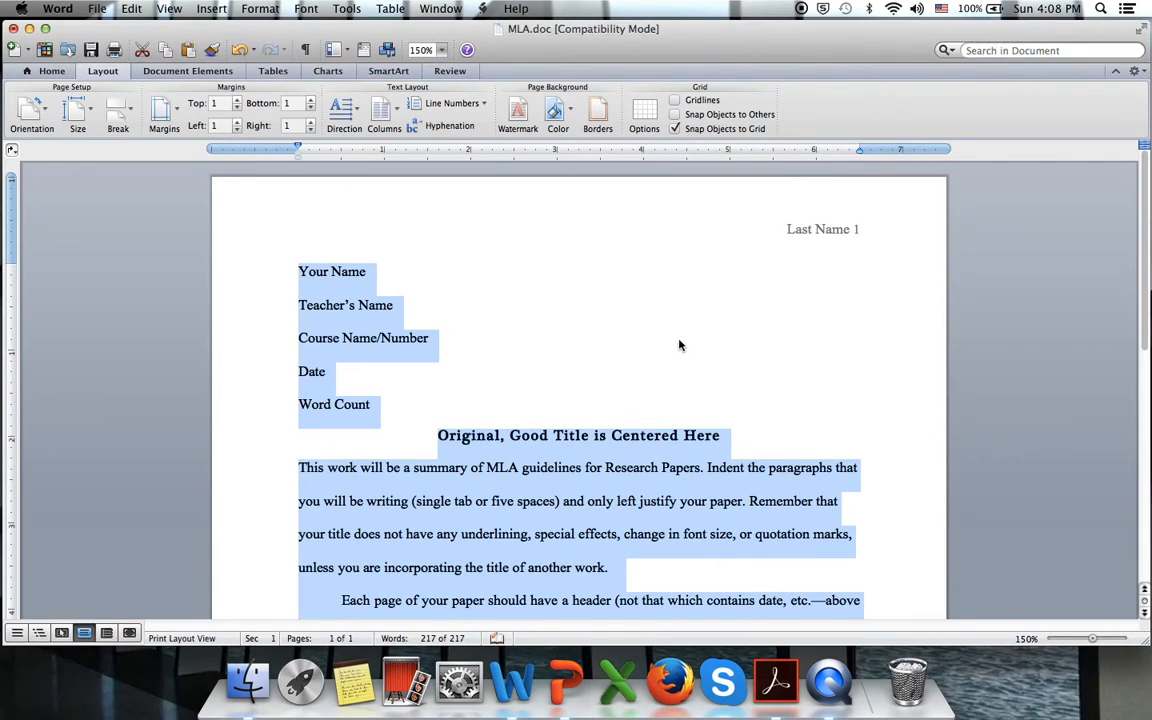
Step: Change the font colour of the entire document to black, including the grey Work Cited section
drag(1143, 270, 1141, 465)
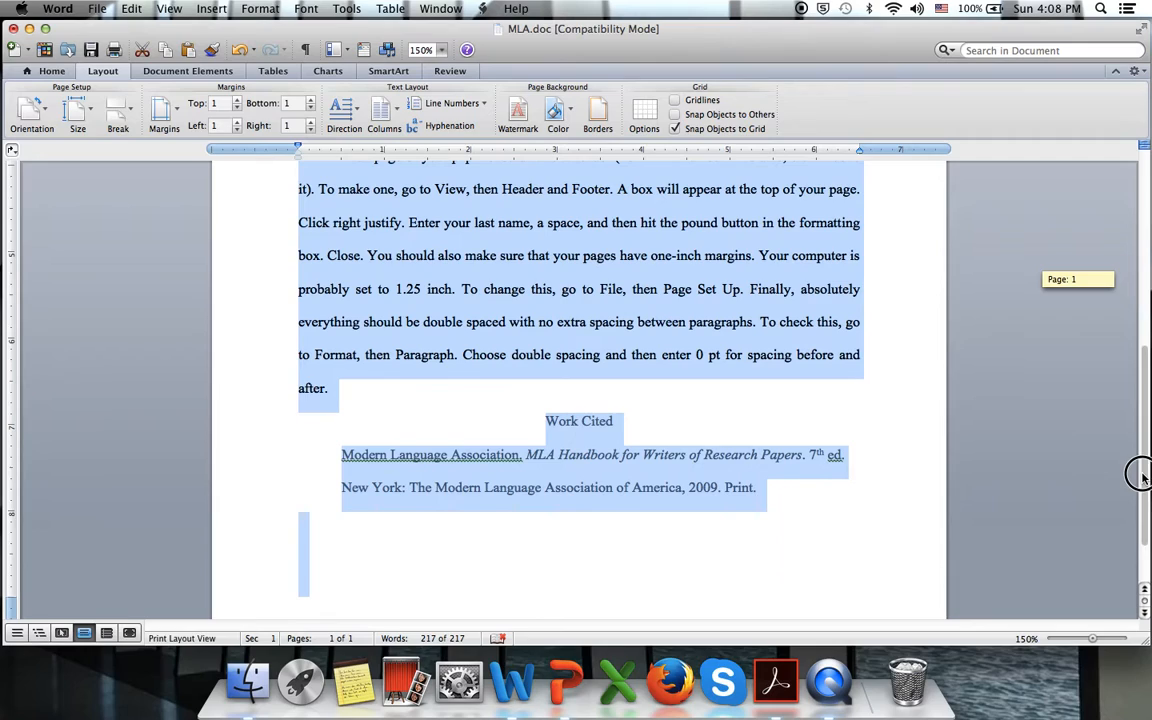
click(789, 417)
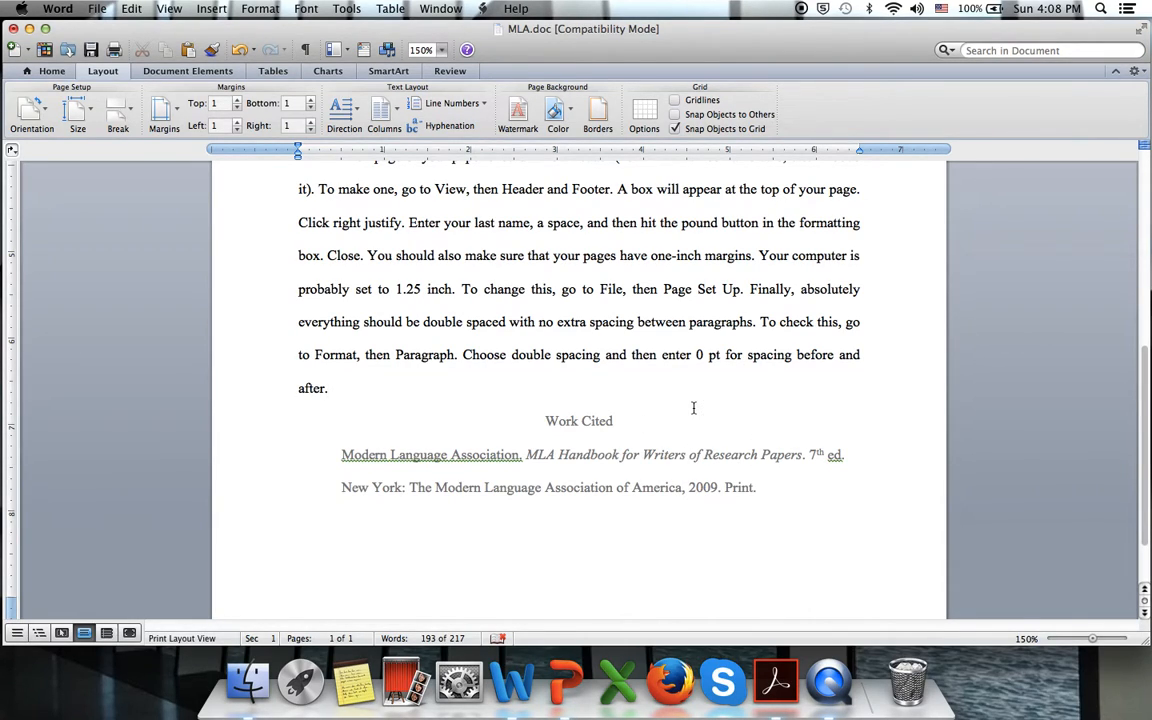
key(super+a)
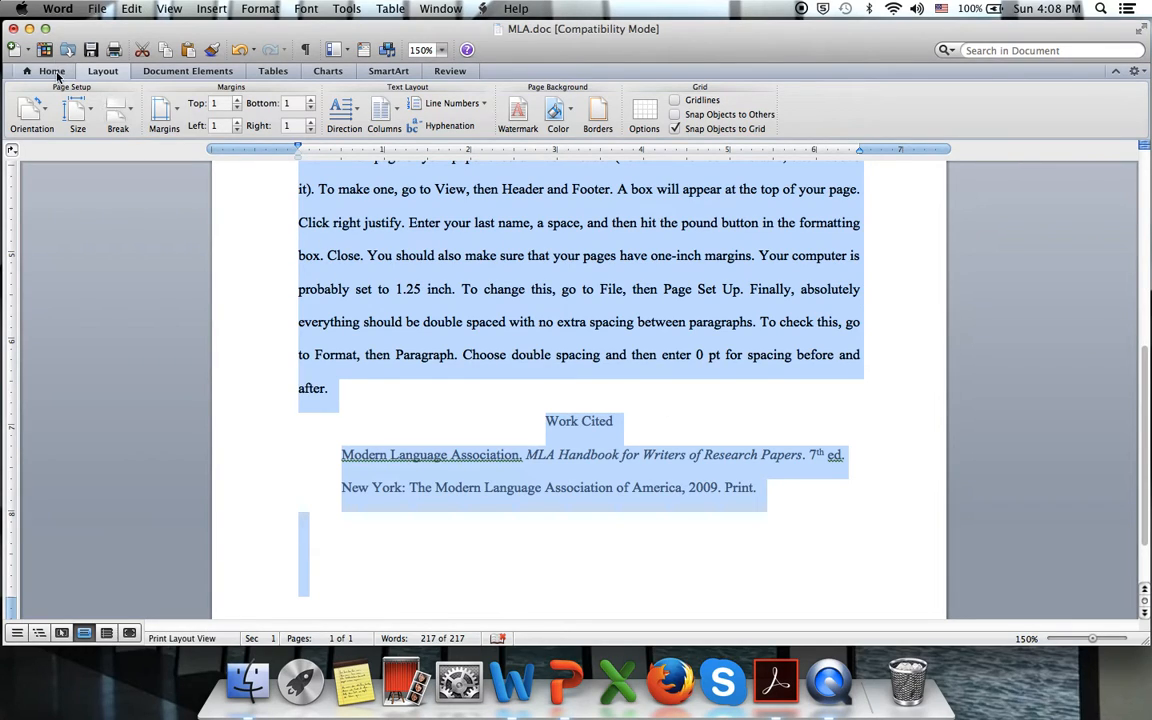
click(52, 71)
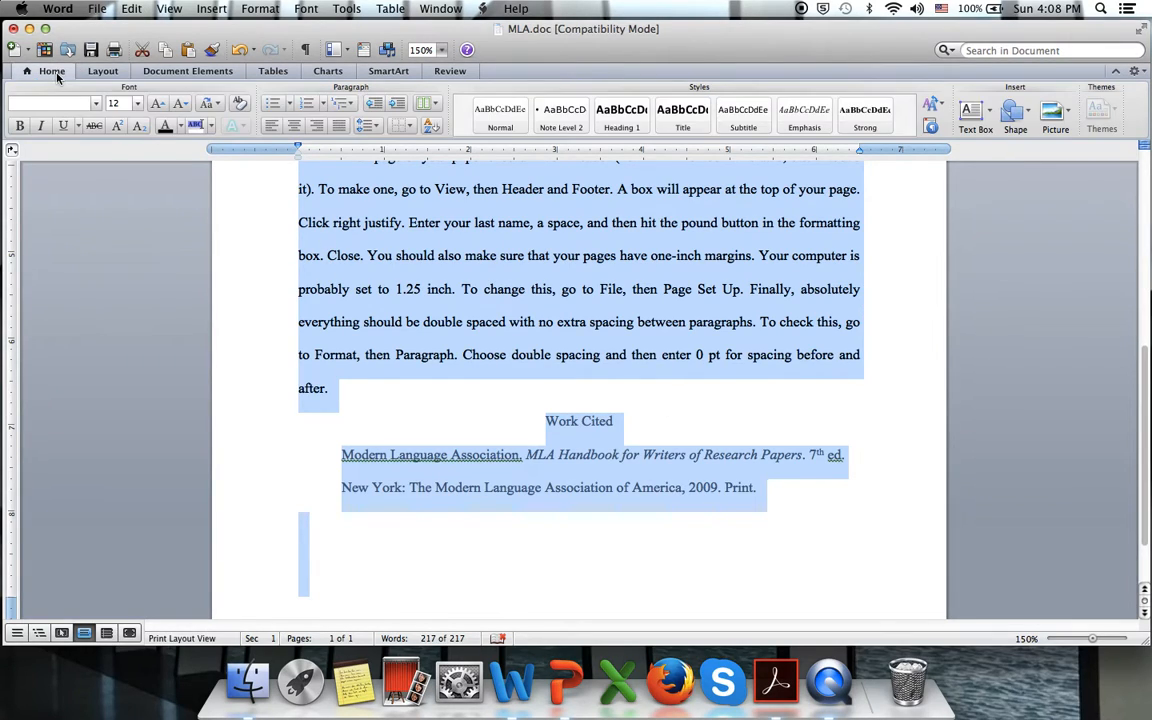
click(177, 130)
click(174, 152)
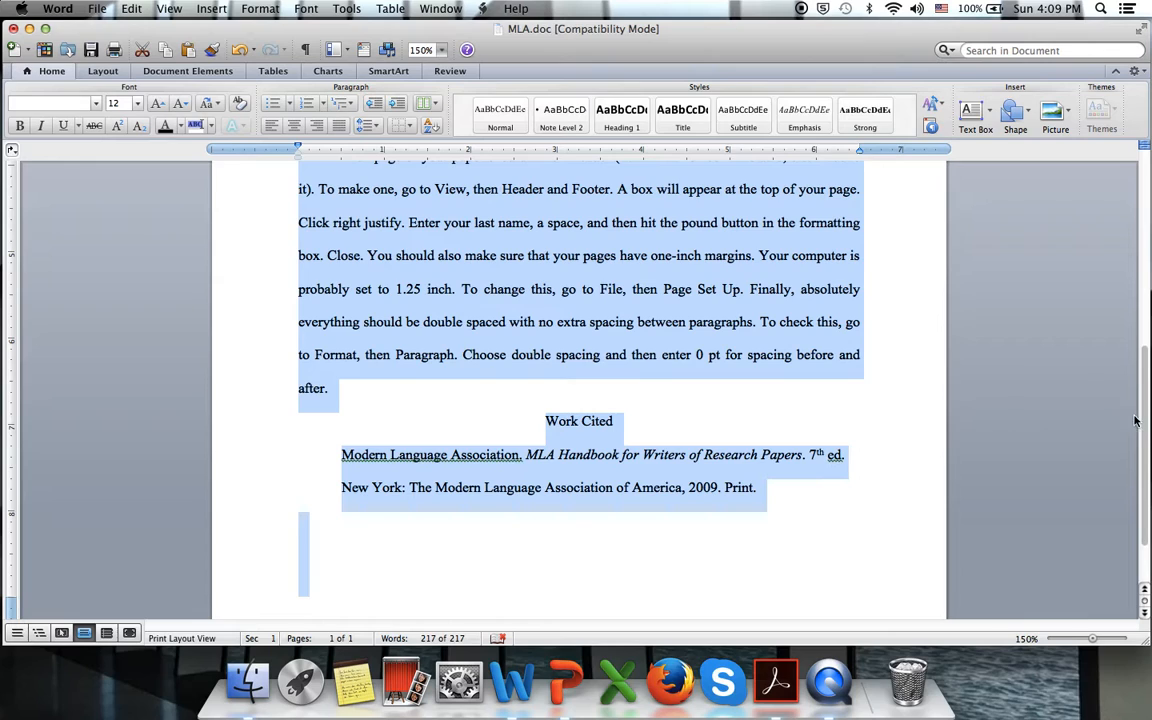
Step: Set the font of the whole selected document text to Times New Roman
drag(1143, 412, 1138, 258)
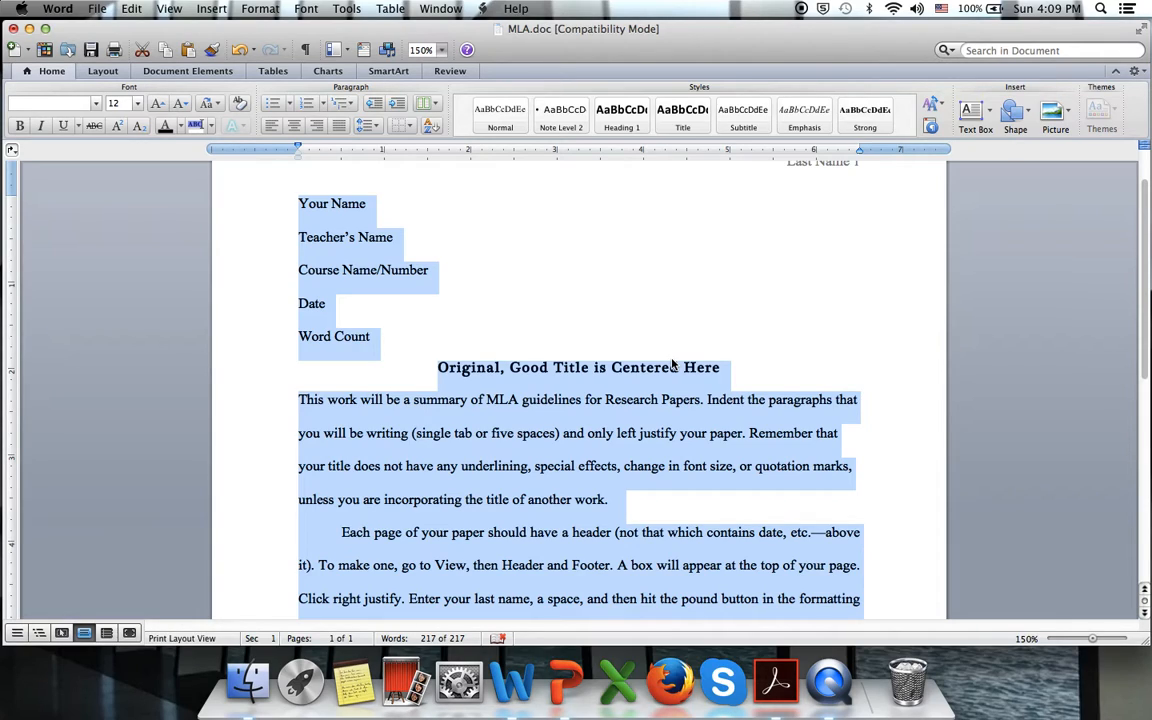
click(93, 103)
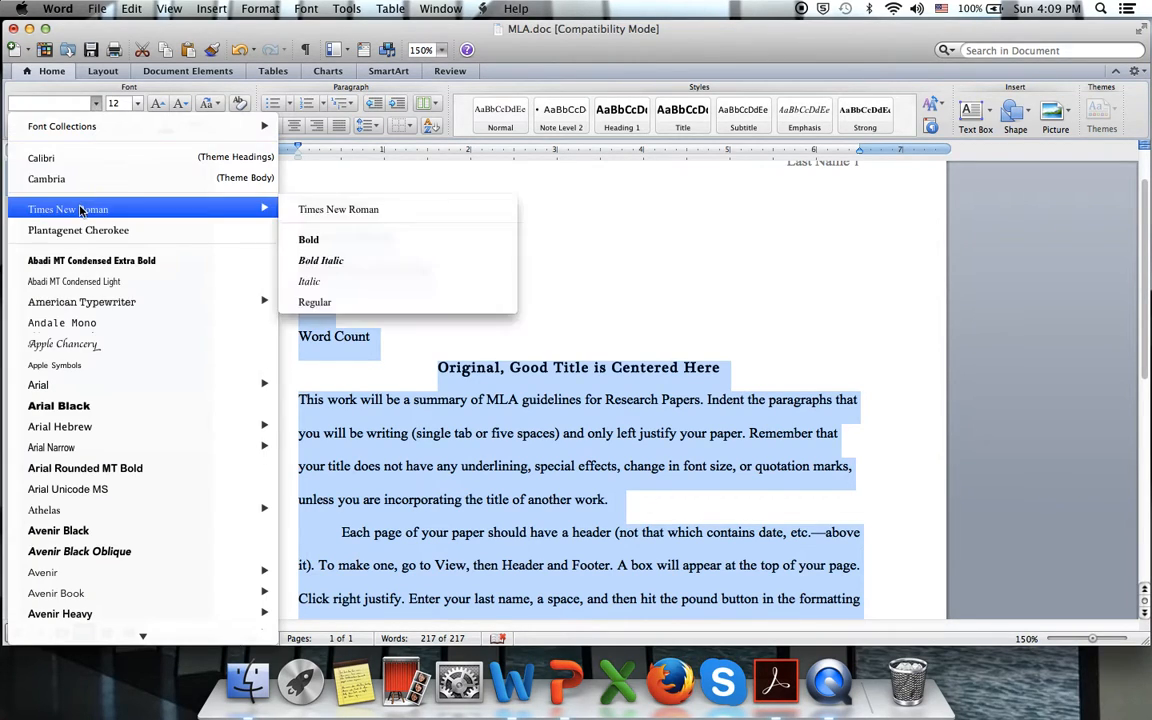
click(80, 210)
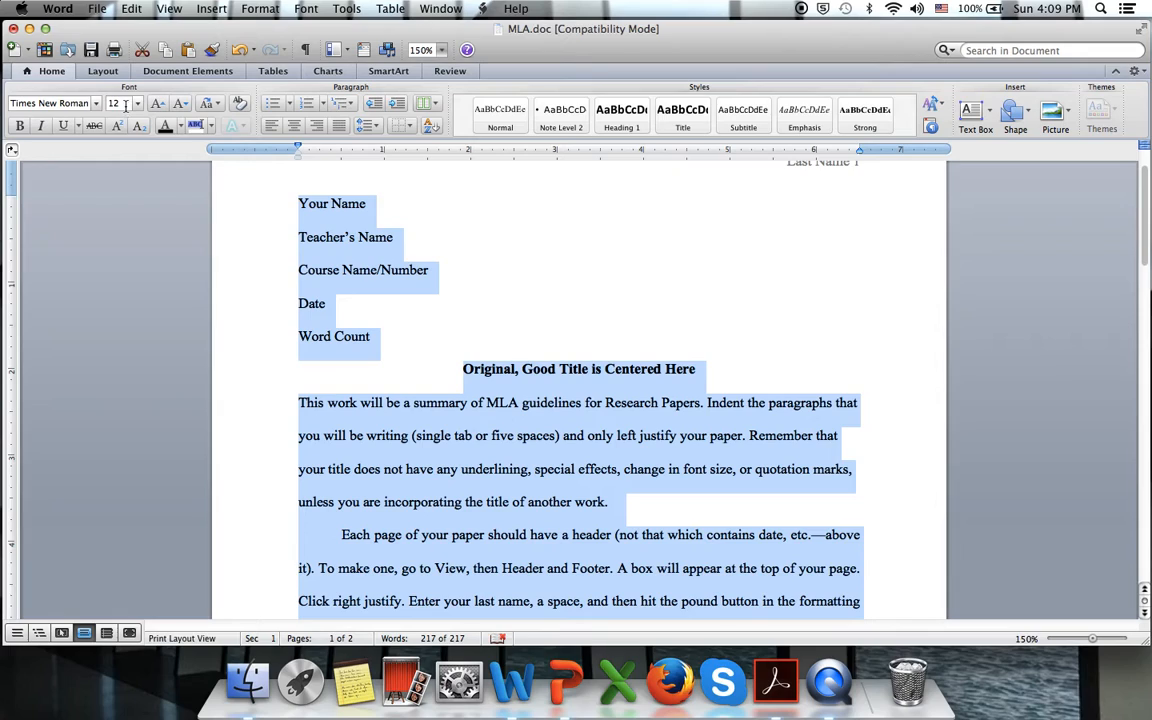
Step: Remove the bold formatting from the centred title line
click(496, 337)
drag(718, 367, 460, 366)
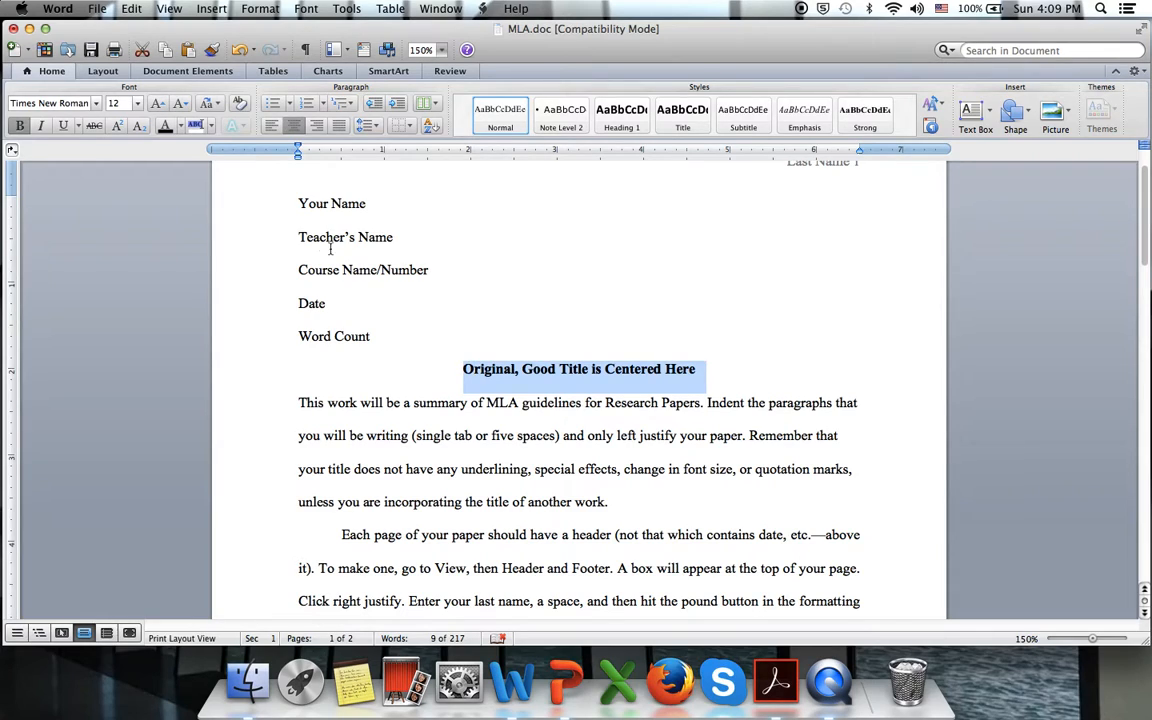
click(20, 126)
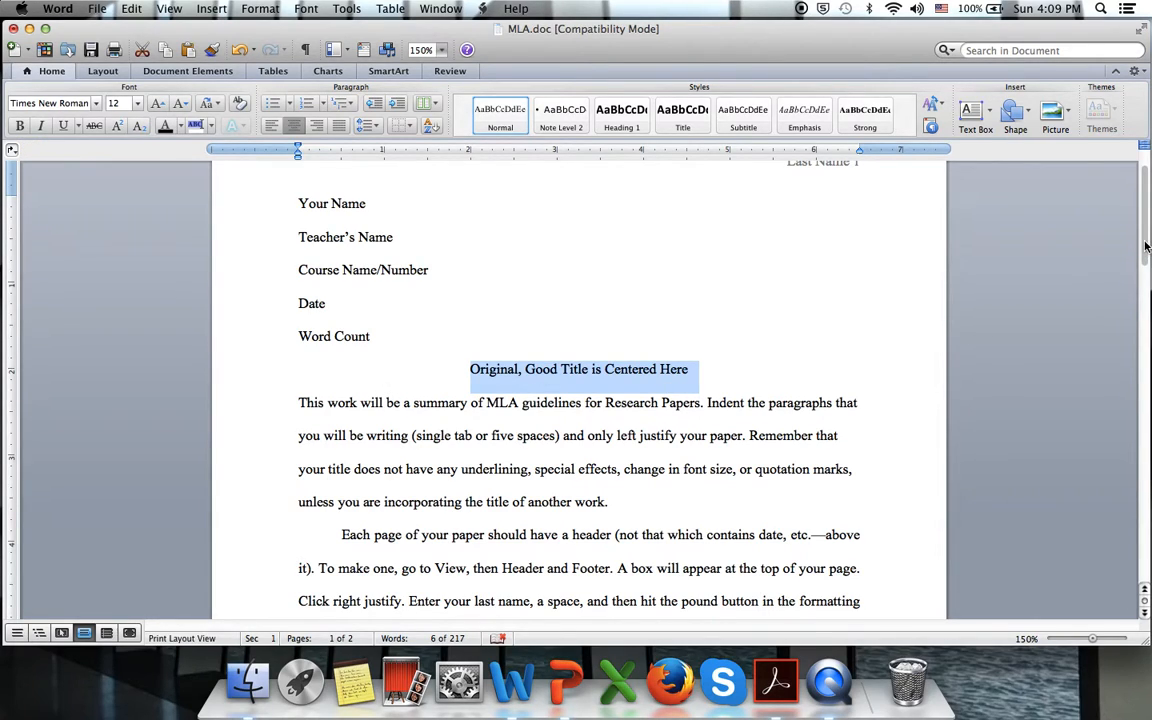
Step: Give the first body paragraph, beginning "This work will be a summary", a special first-line indent of 0.5"
drag(616, 502, 307, 414)
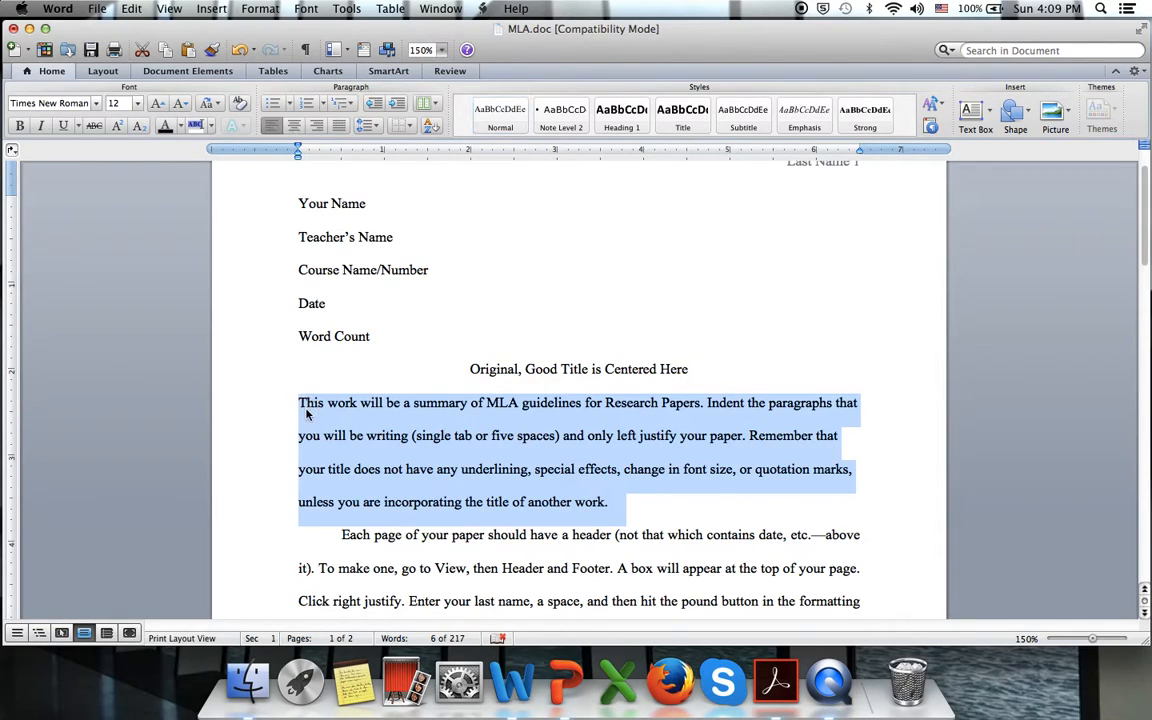
click(260, 9)
click(229, 45)
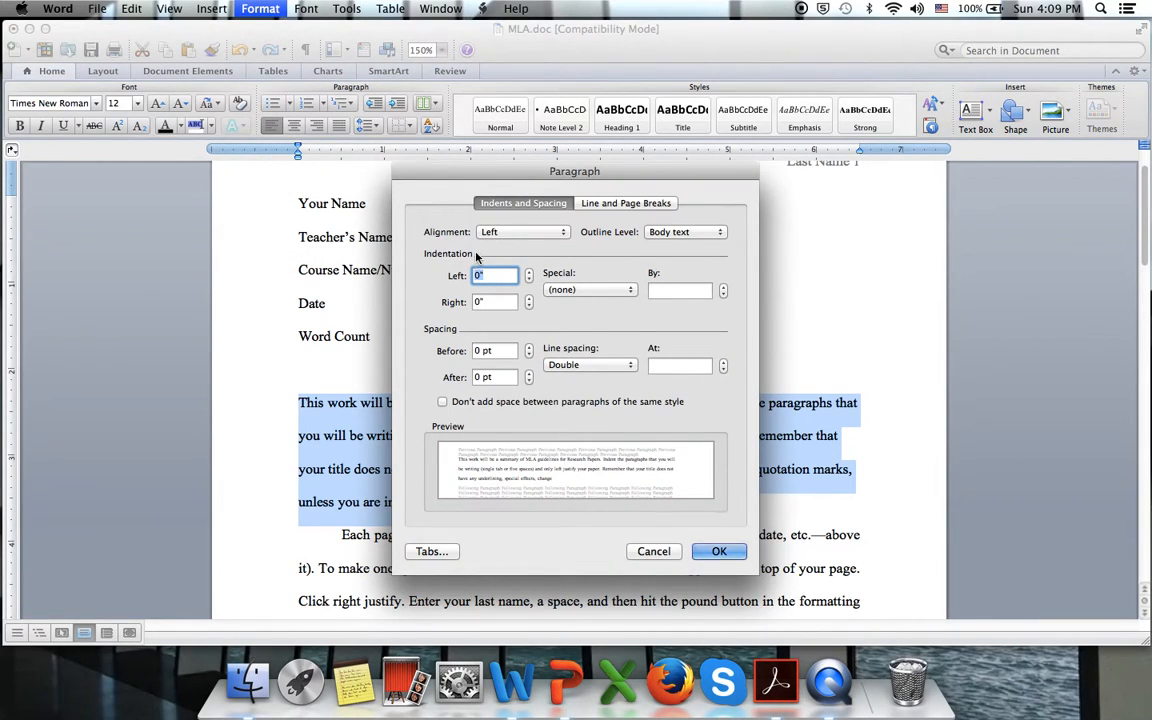
click(595, 290)
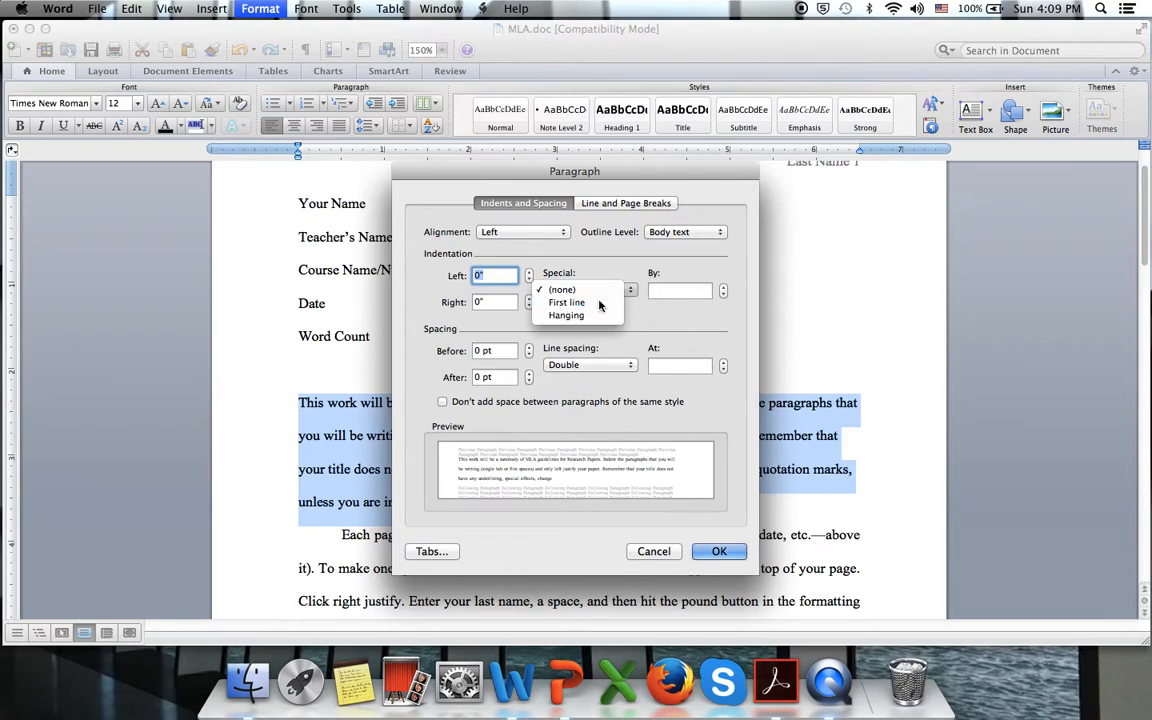
click(567, 302)
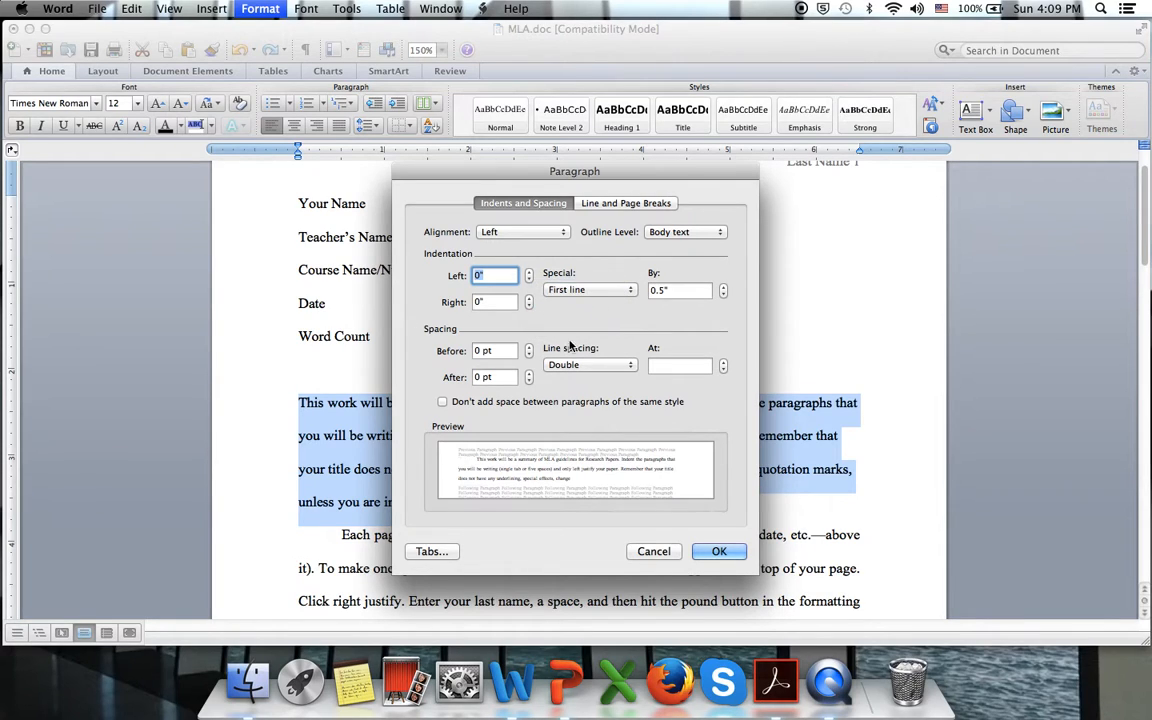
click(719, 553)
click(730, 500)
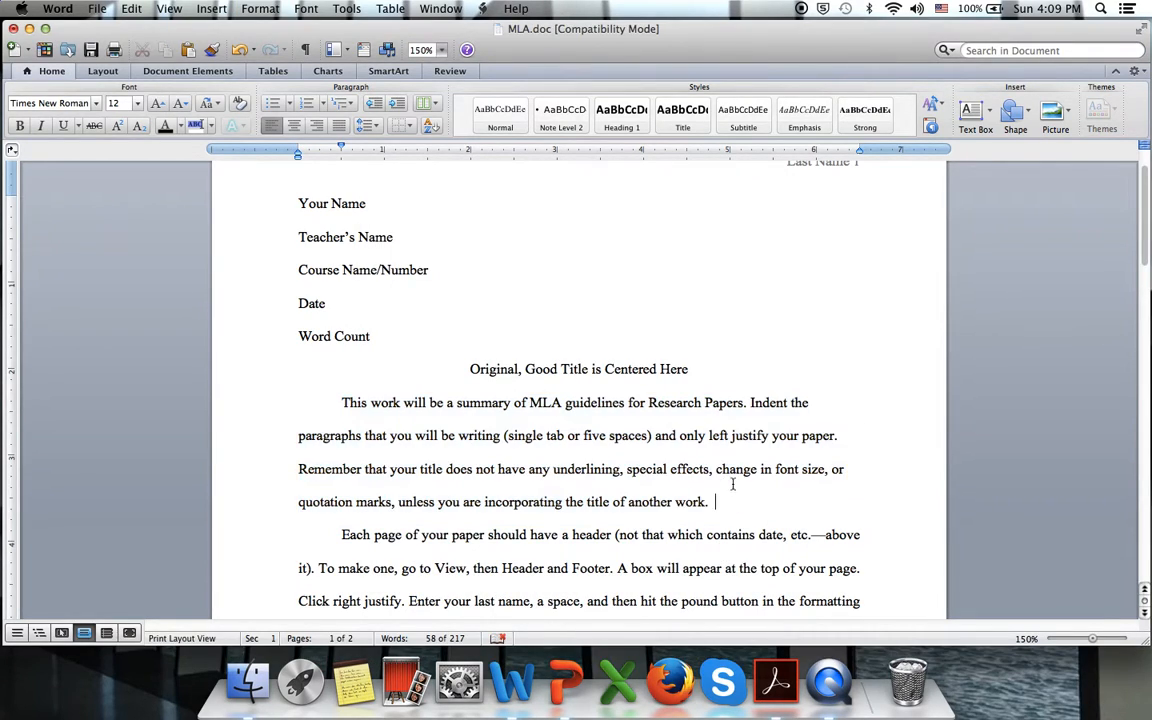
Step: Left-align the second body paragraph, beginning "Each page of your paper", instead of justifying it
drag(1144, 244, 1146, 270)
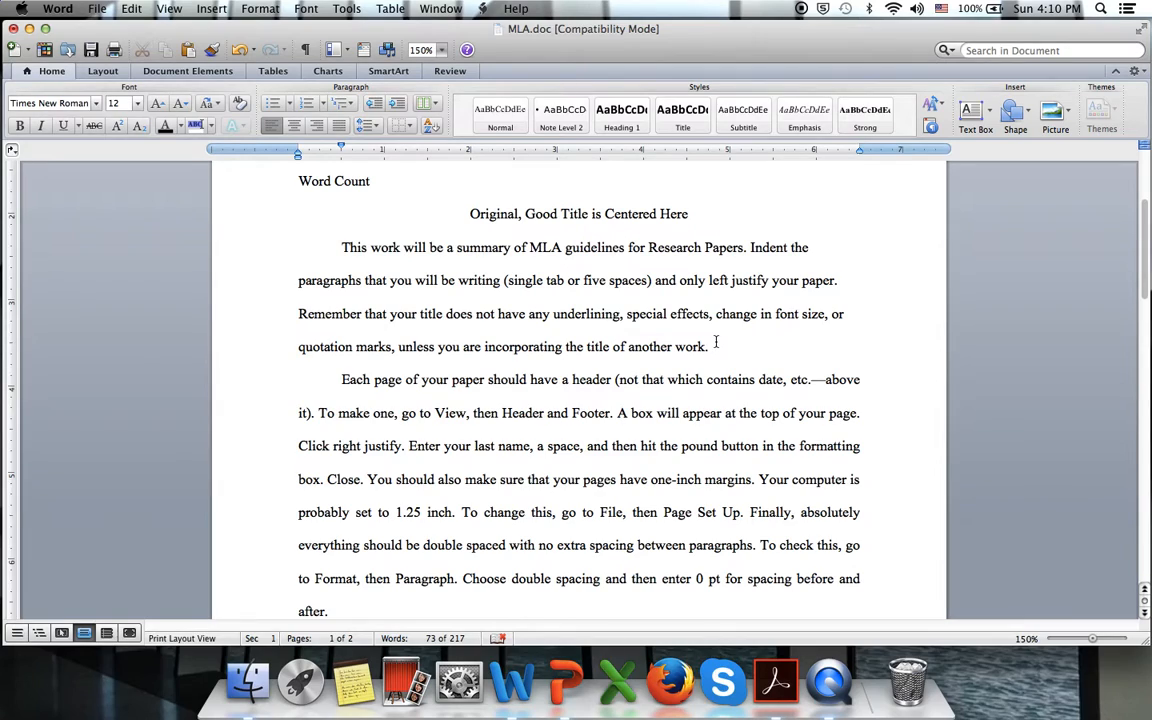
click(342, 247)
drag(342, 380, 376, 611)
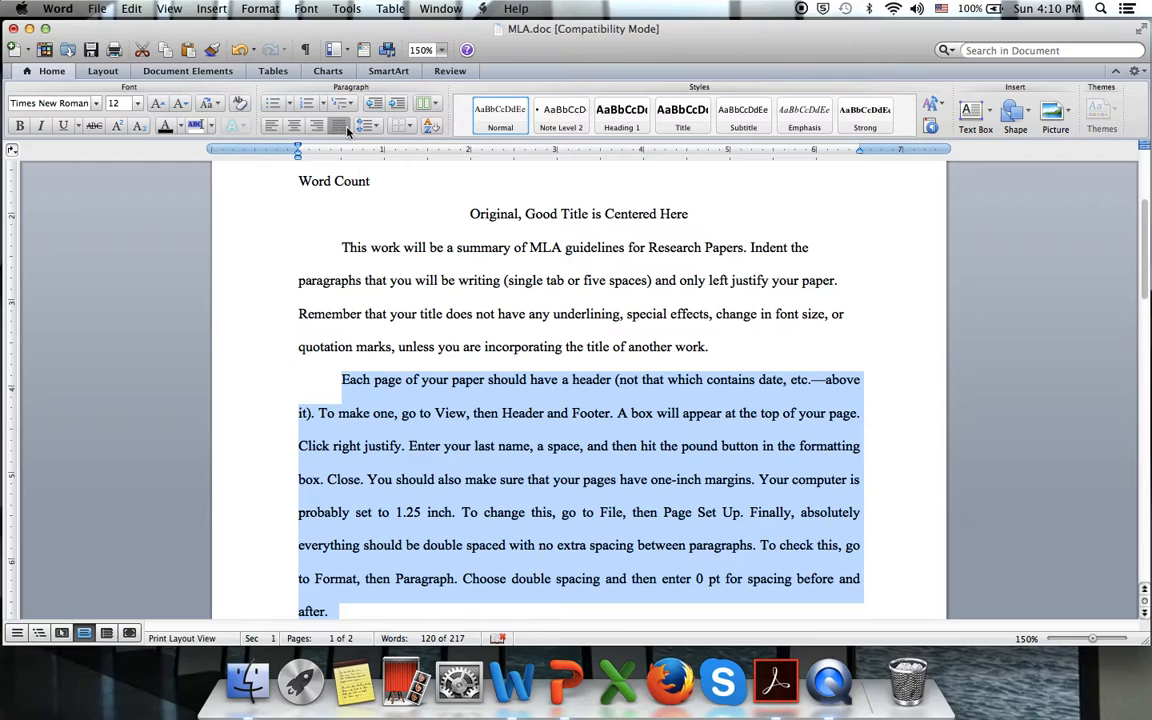
click(274, 129)
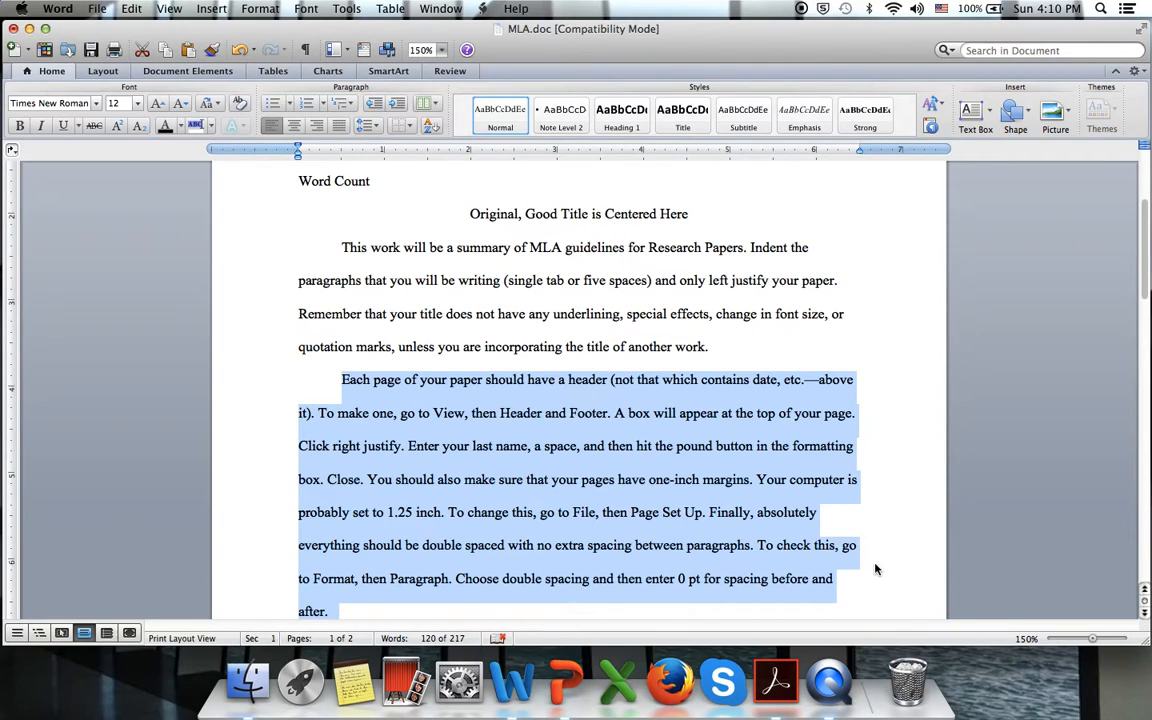
Step: Set the left indentation of the two-line Modern Language Association entry under Work Cited to 0"
drag(1148, 262, 1150, 305)
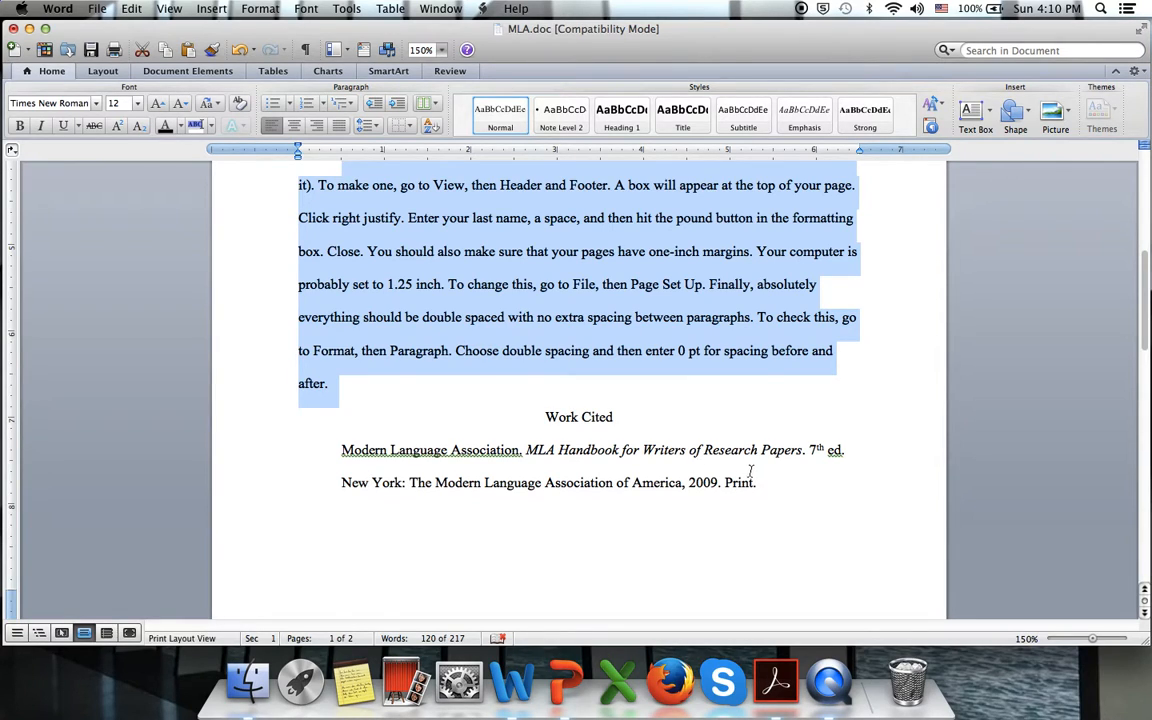
mouse_move(770, 484)
mouse_down()
mouse_move(345, 452)
mouse_move(360, 446)
mouse_up()
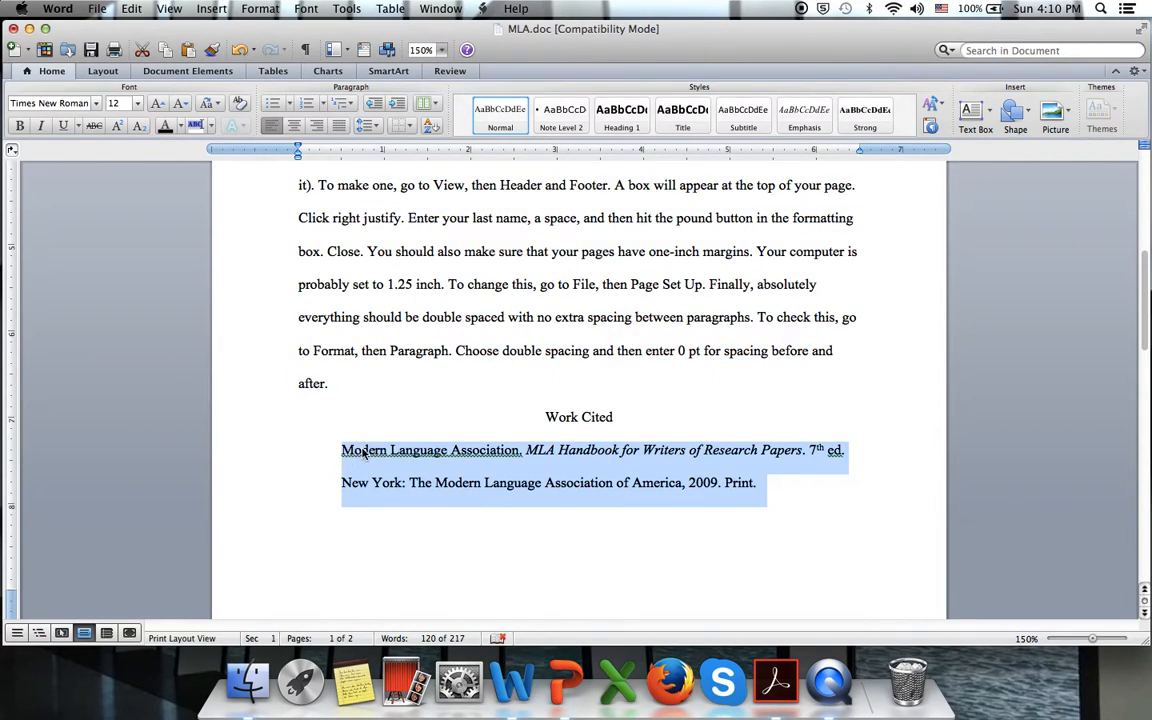
click(262, 9)
click(270, 46)
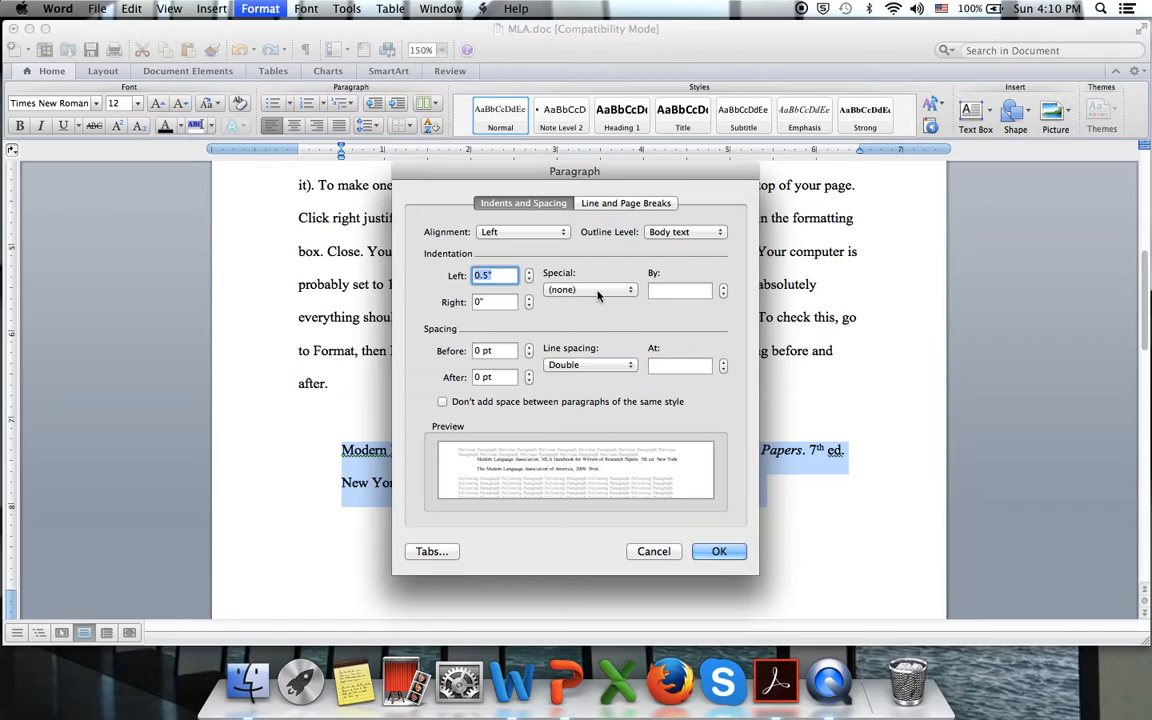
click(530, 273)
click(530, 280)
click(530, 281)
click(530, 281)
click(530, 281)
click(530, 281)
click(530, 281)
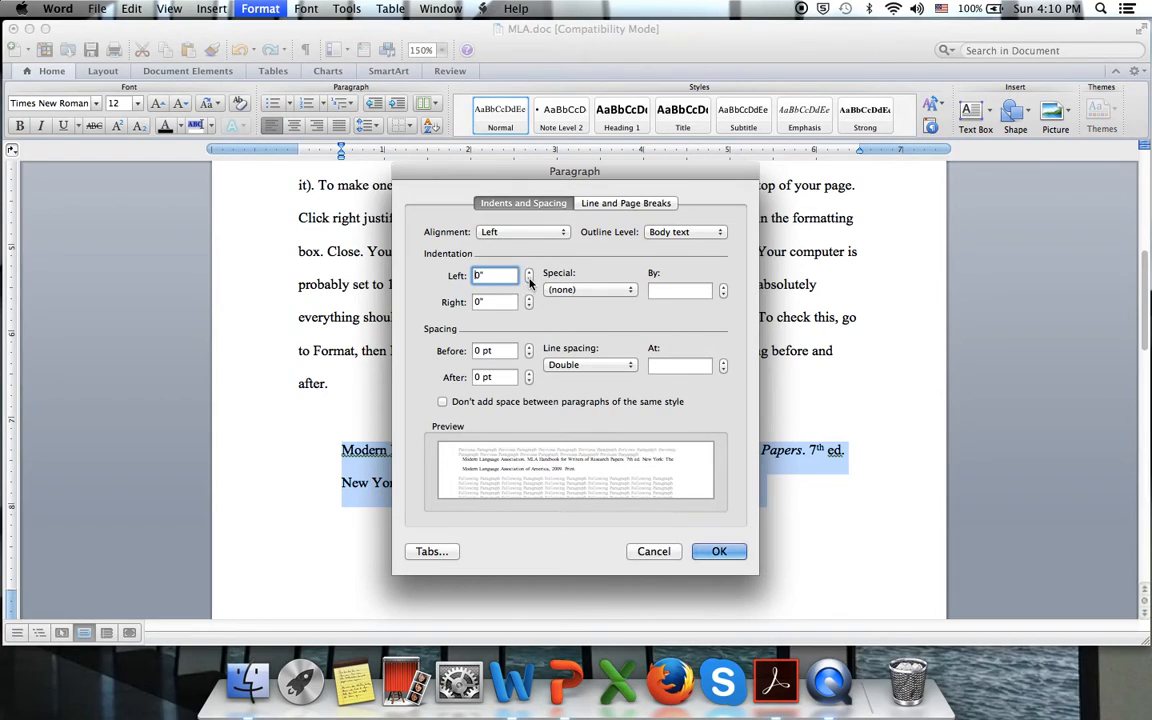
Step: Give the Work Cited entry a special hanging indent of 0.5" and apply the paragraph settings
click(600, 290)
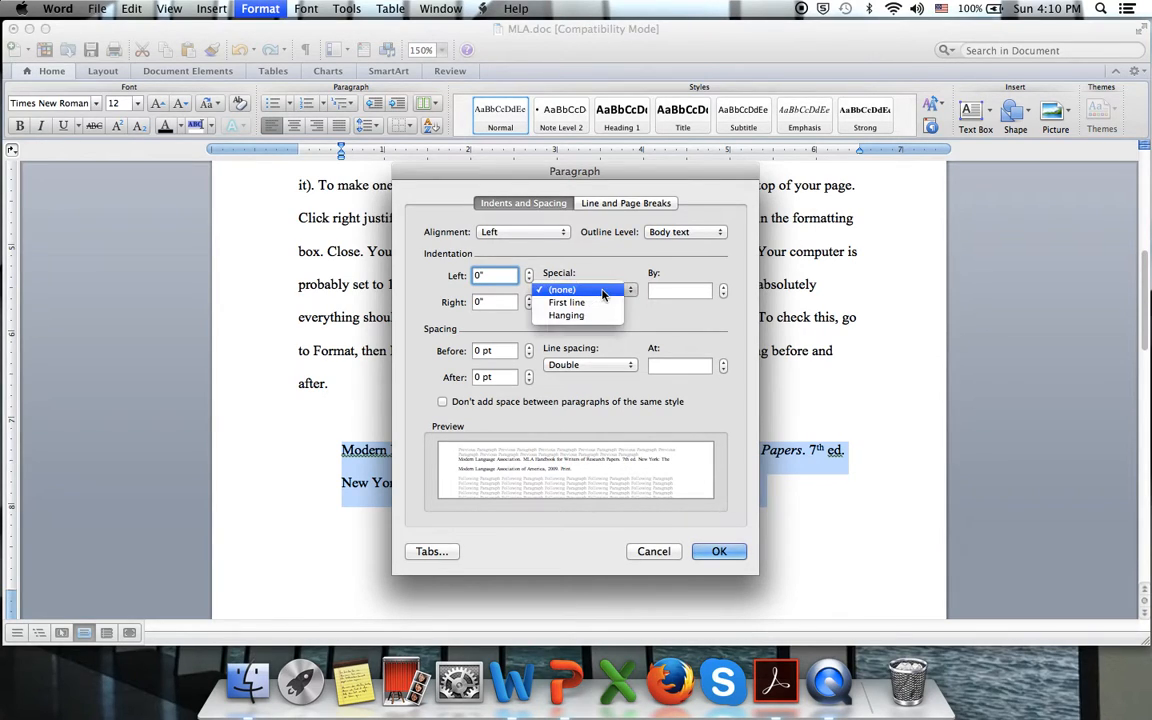
click(583, 316)
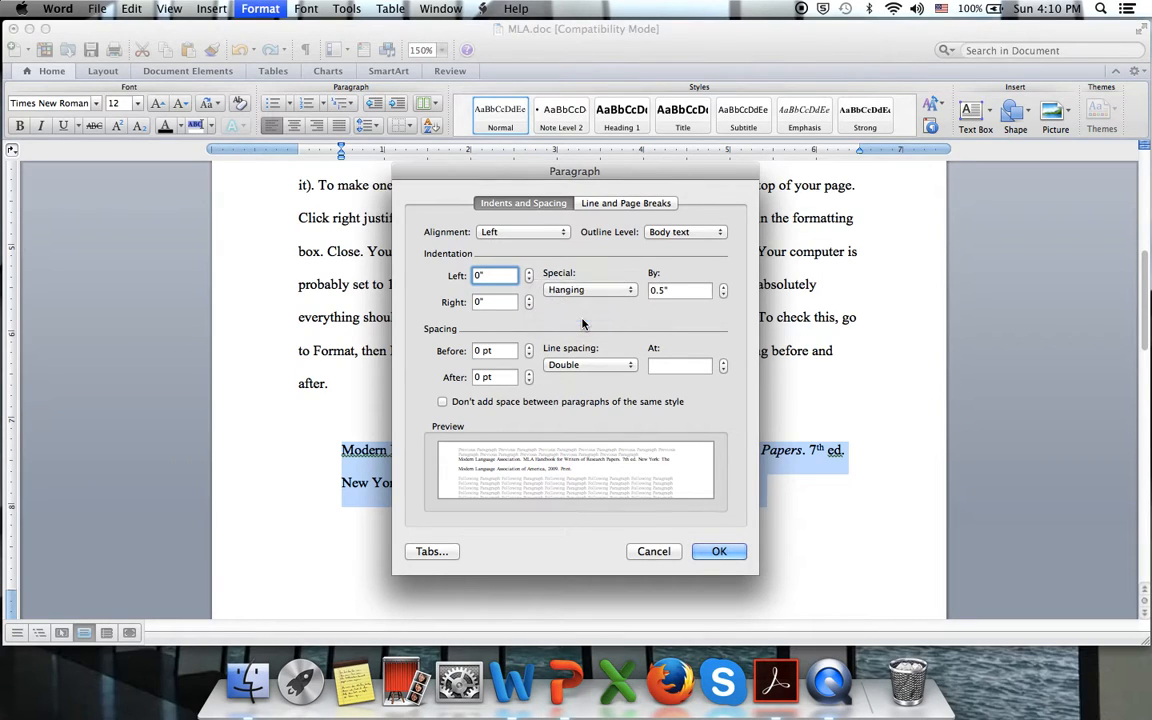
click(714, 551)
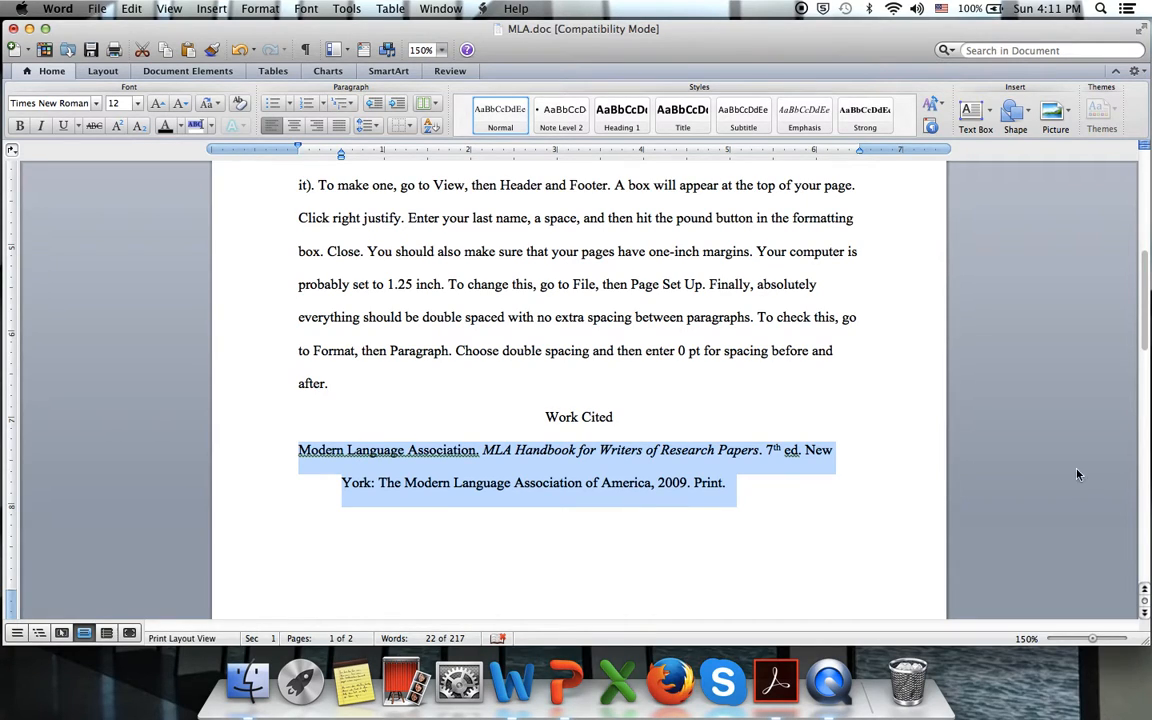
Step: In the Spelling and Grammar options, turn off checking spelling as you type and checking grammar as you type
drag(1146, 322, 1139, 224)
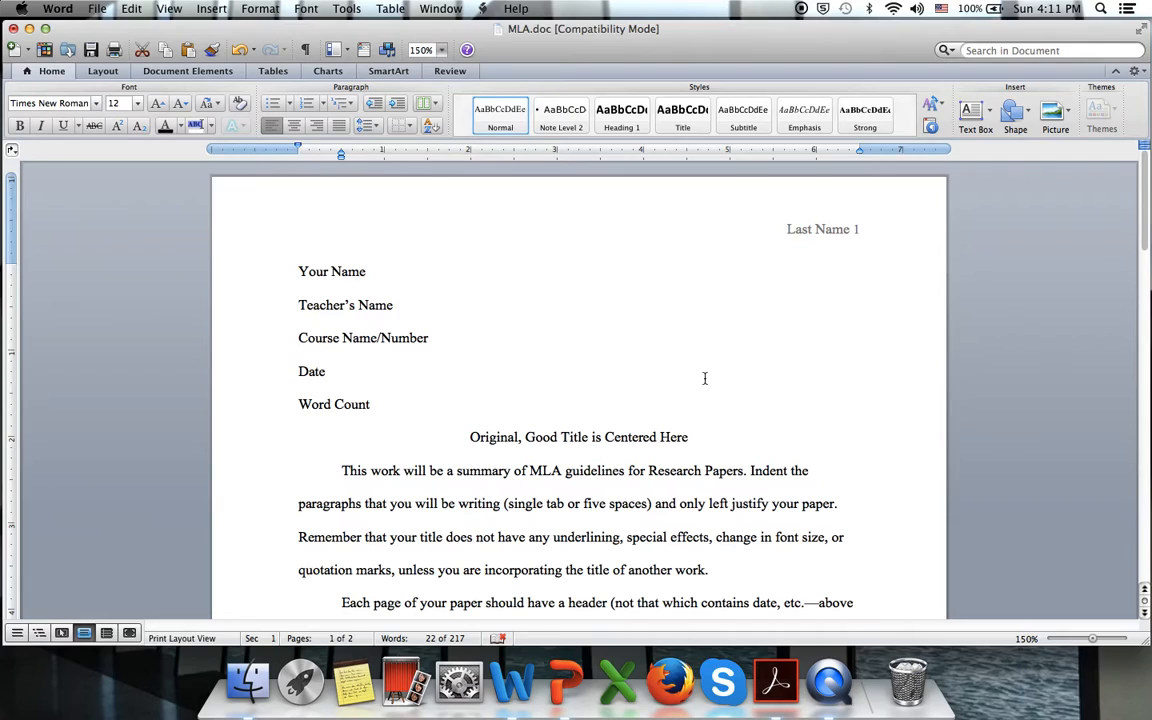
click(350, 10)
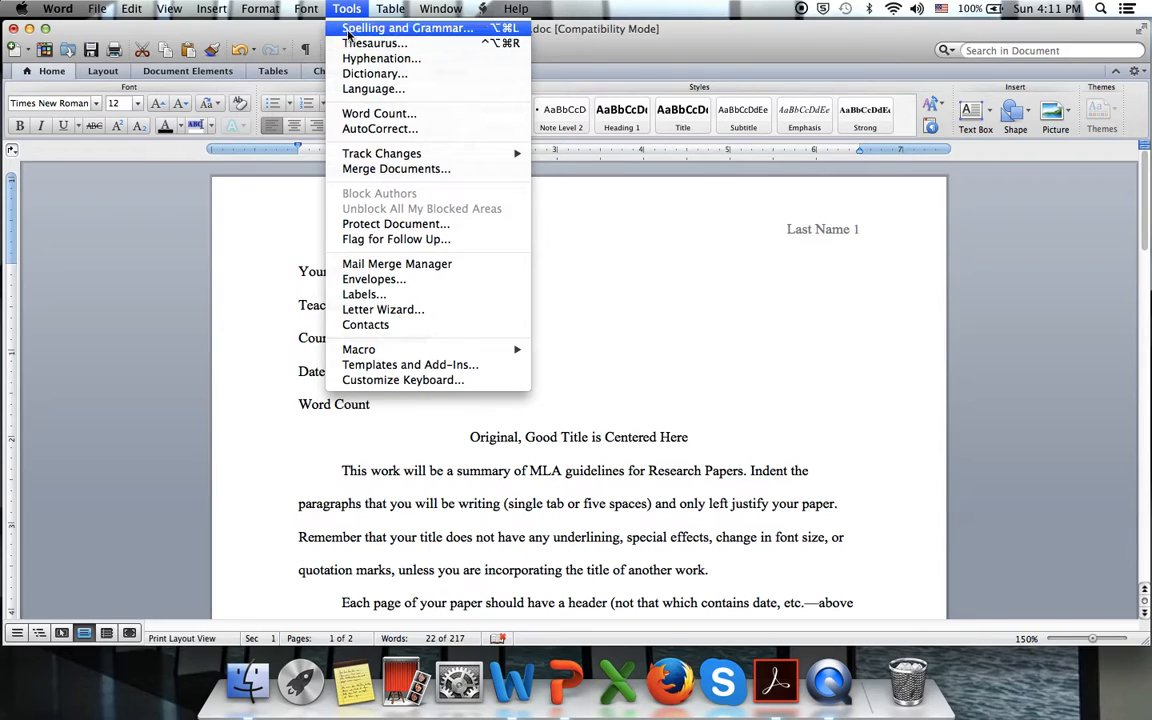
click(347, 31)
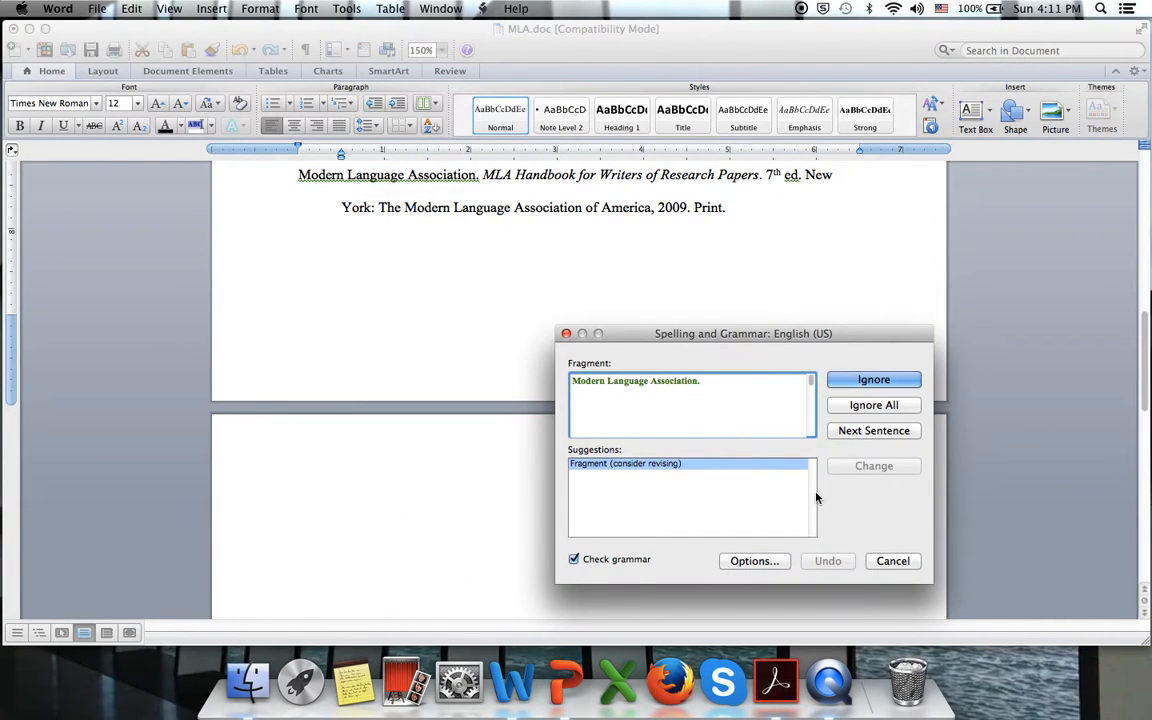
click(752, 562)
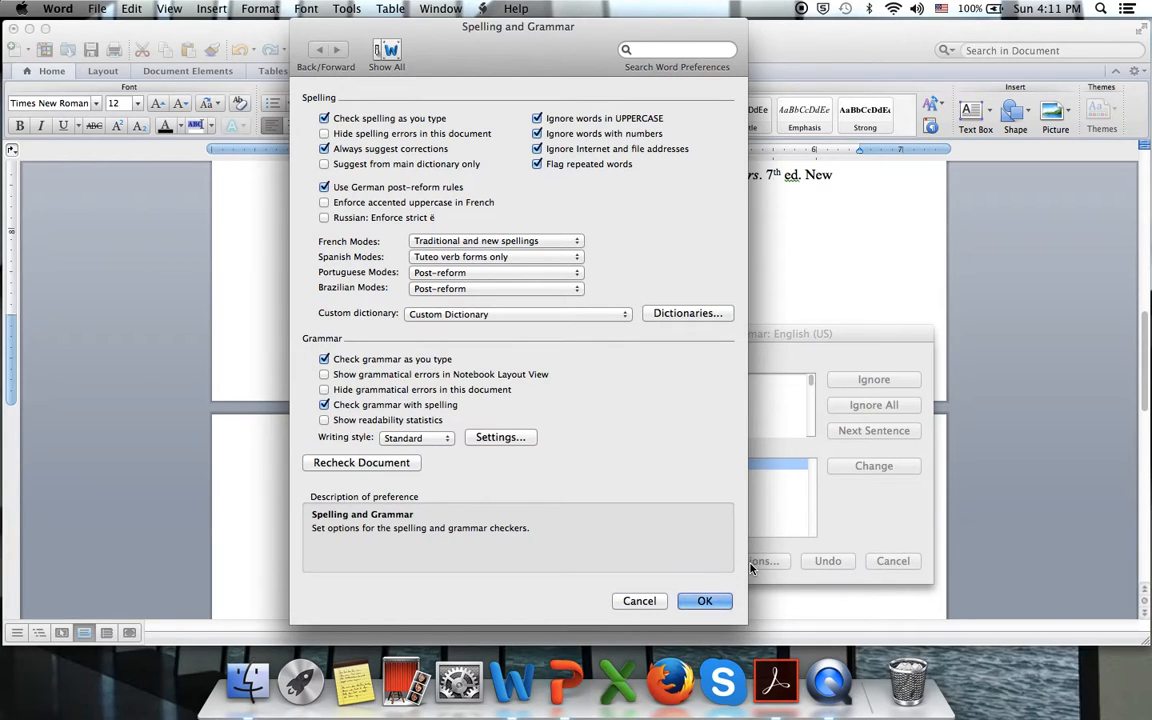
click(323, 119)
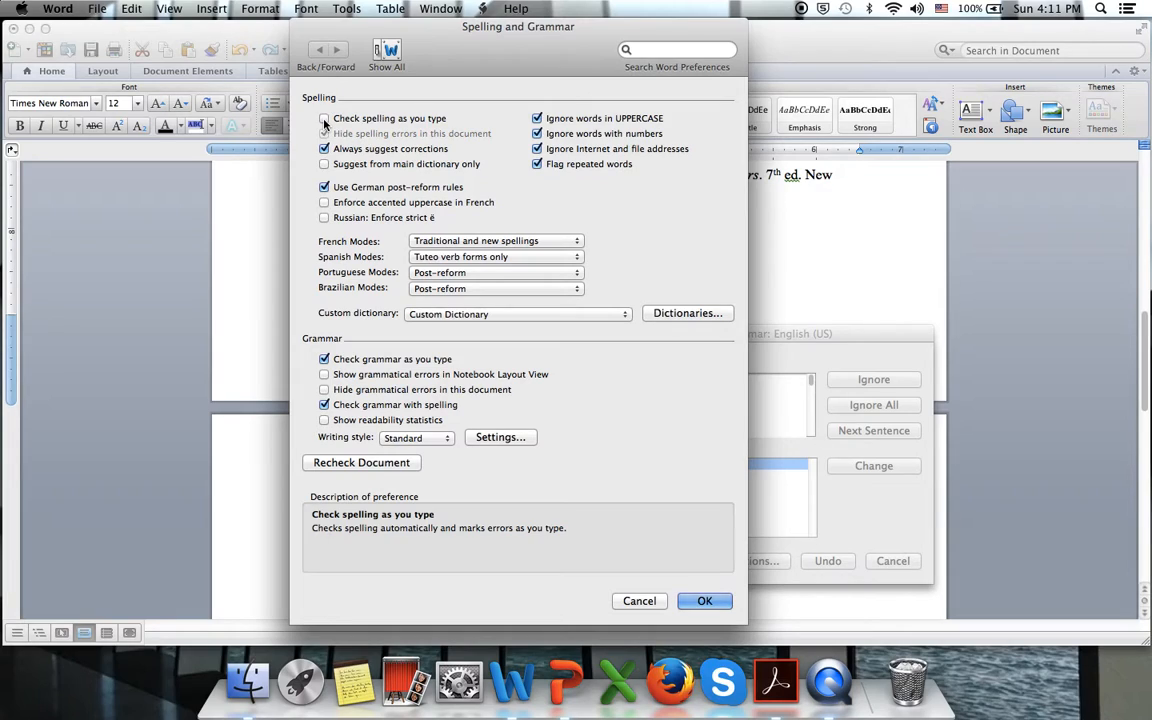
click(324, 359)
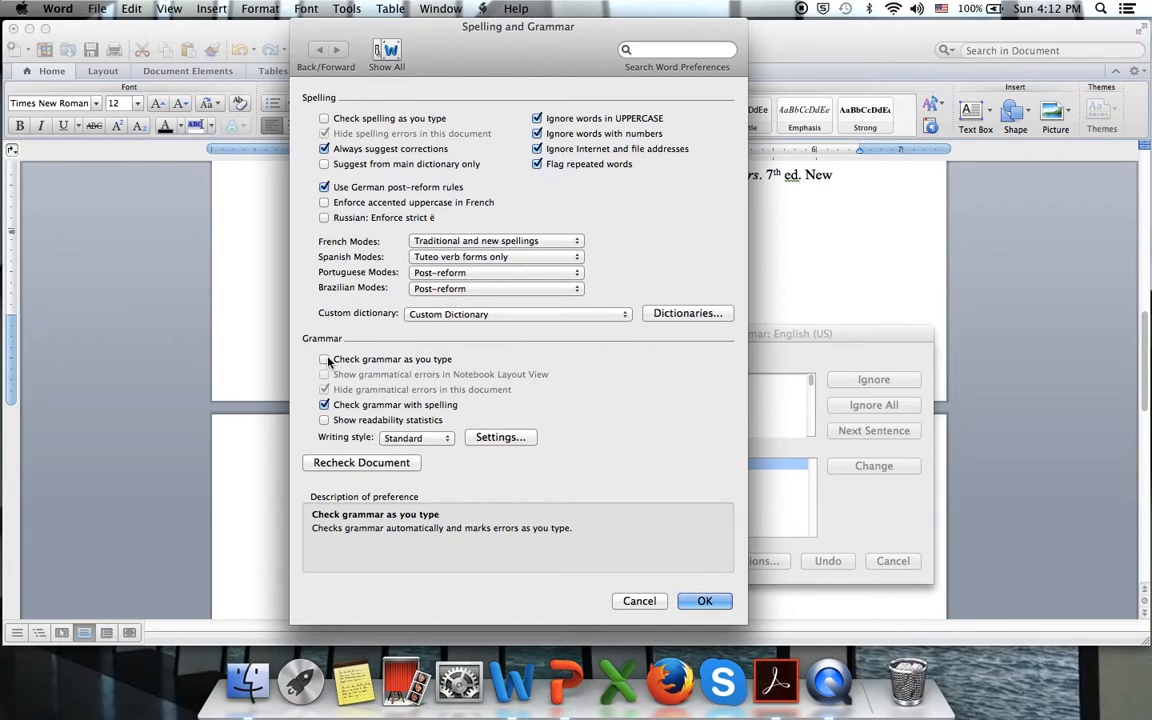
Step: Turn on readability statistics and stop ignoring words in UPPERCASE, keeping the writing style at Standard
click(324, 421)
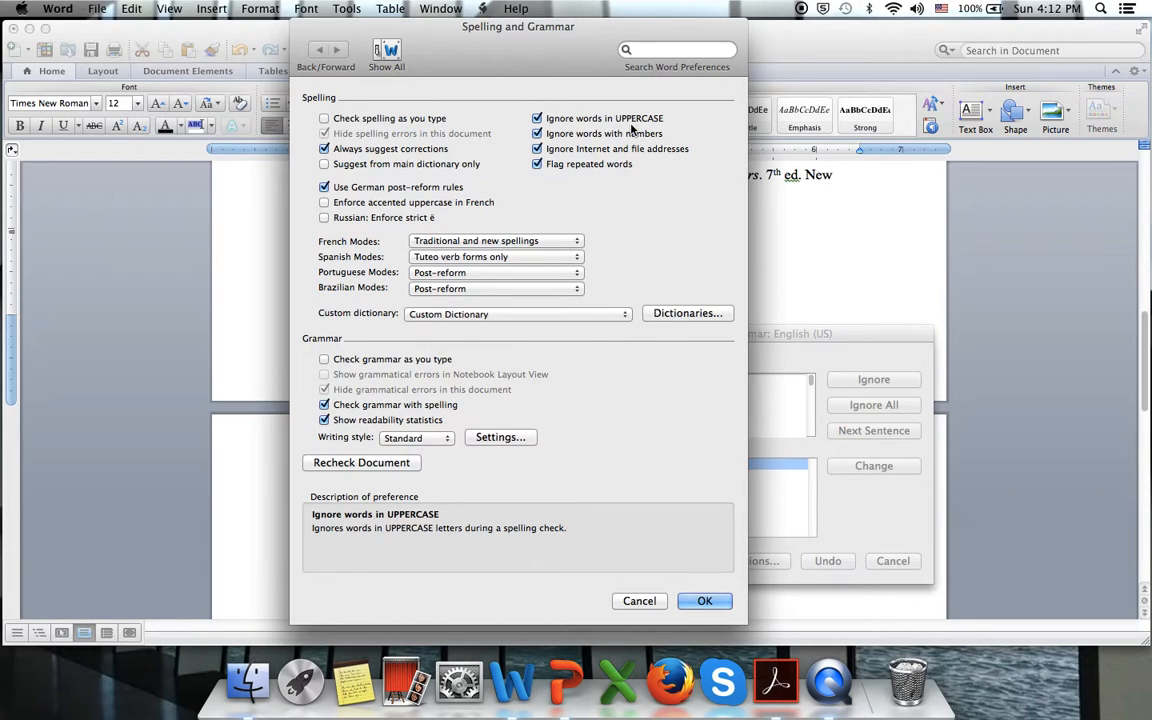
click(538, 119)
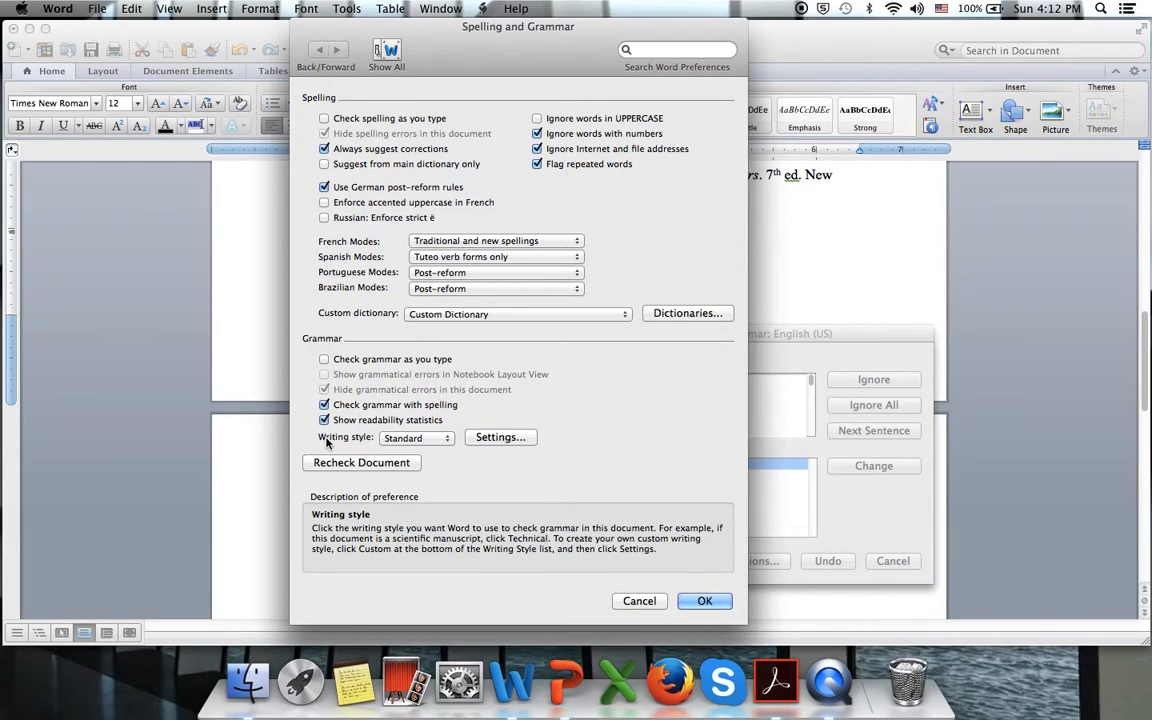
click(412, 439)
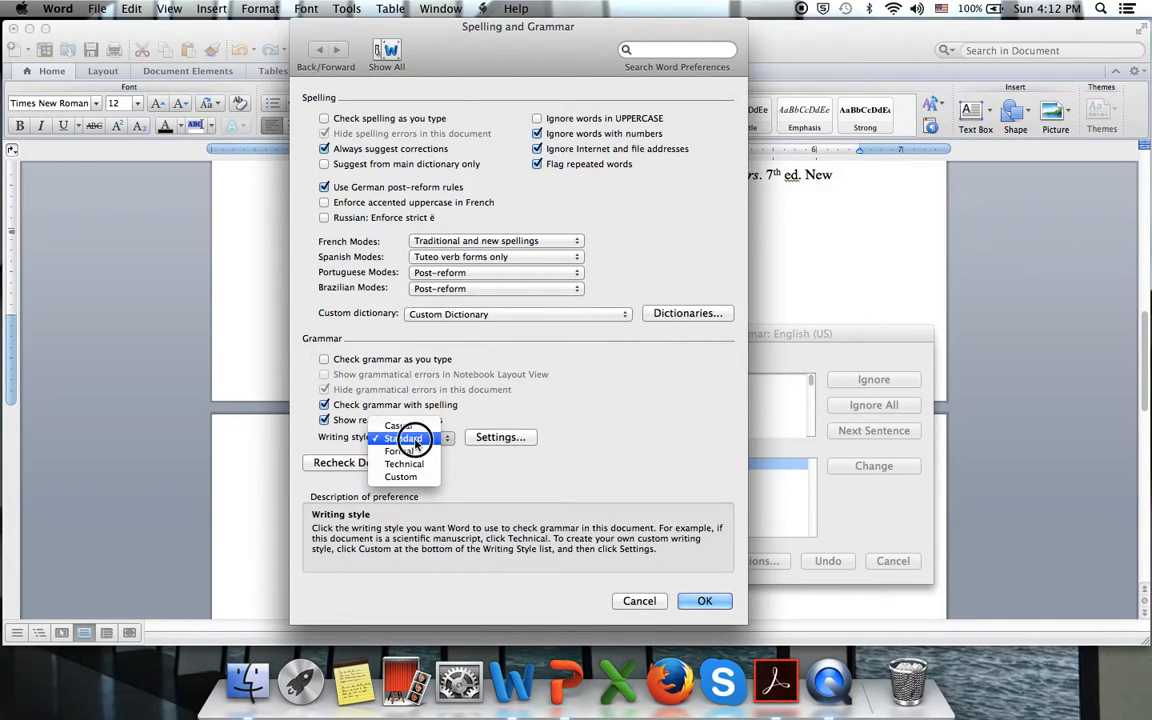
click(414, 443)
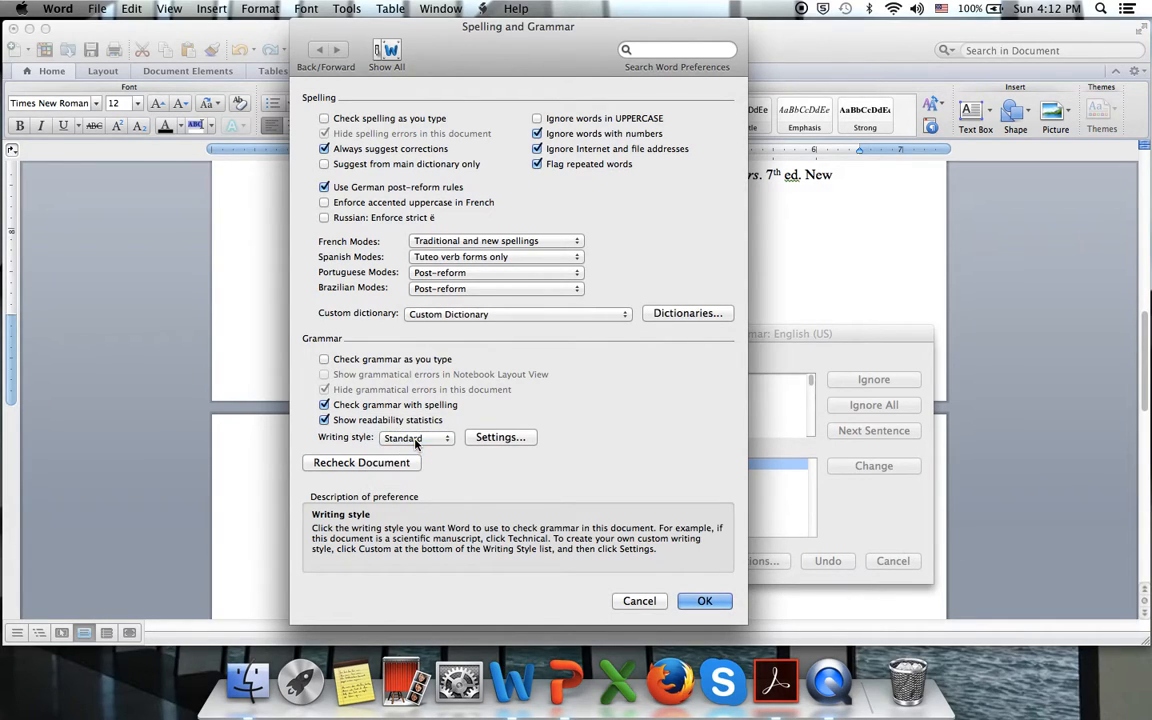
Step: In the grammar settings for the Standard writing style, enable the Sentence structure check
click(497, 439)
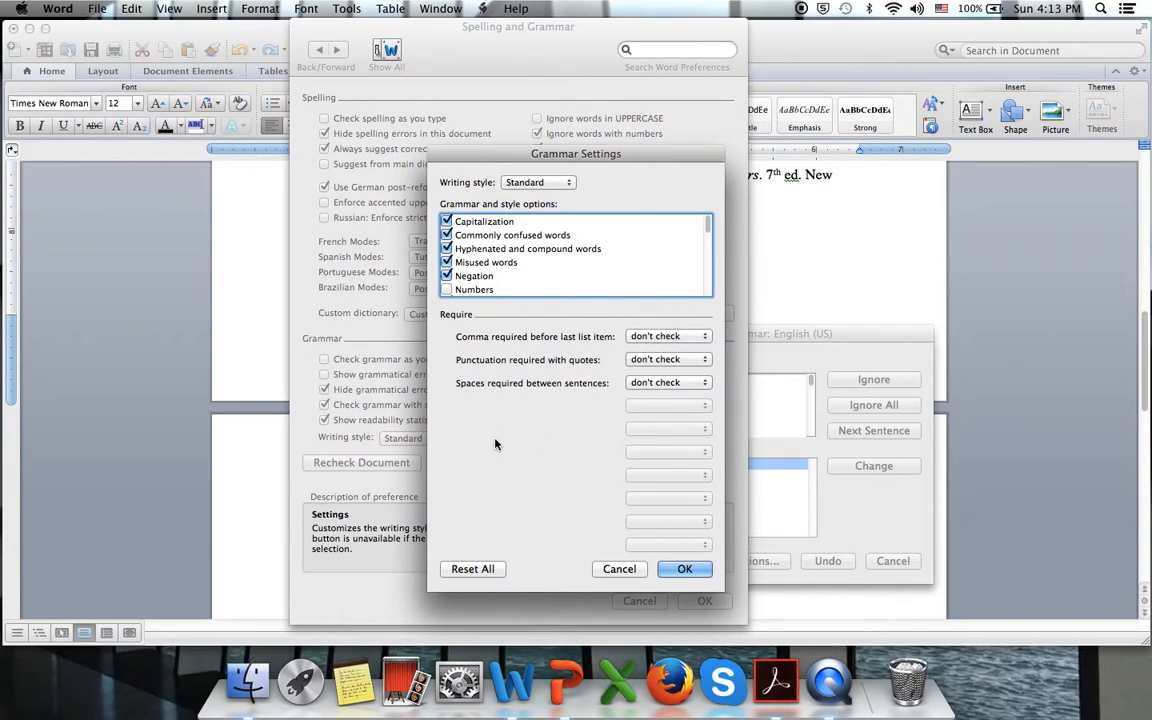
click(709, 227)
mouse_move(709, 227)
mouse_down()
mouse_move(715, 288)
mouse_move(708, 224)
mouse_up()
drag(709, 231, 710, 248)
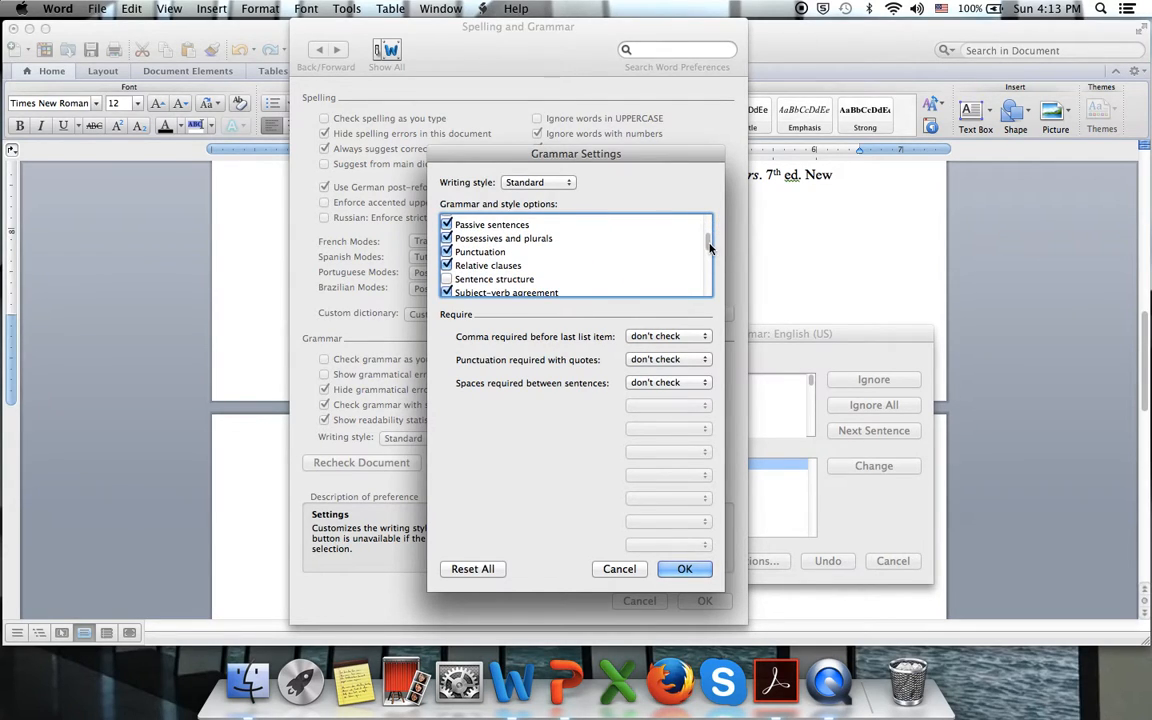
click(447, 281)
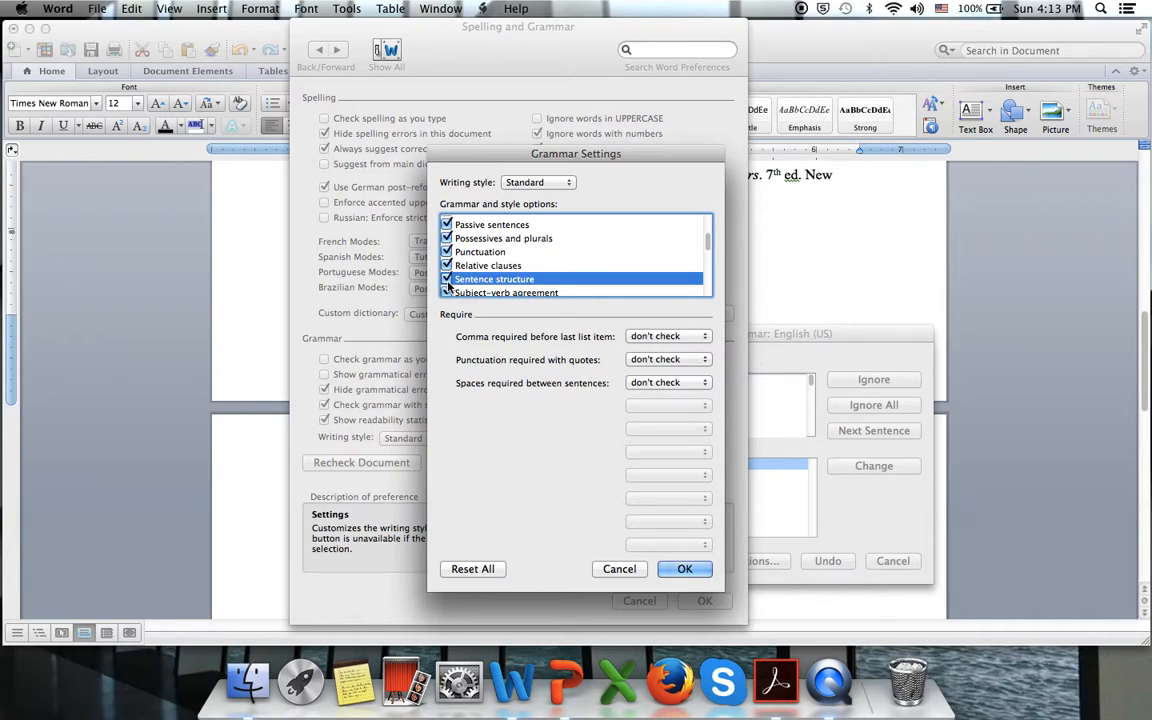
Step: Enable the style checks for Clichés, Colloquialisms, Gender-specific words and Jargon, leaving Contractions off
drag(709, 240, 711, 259)
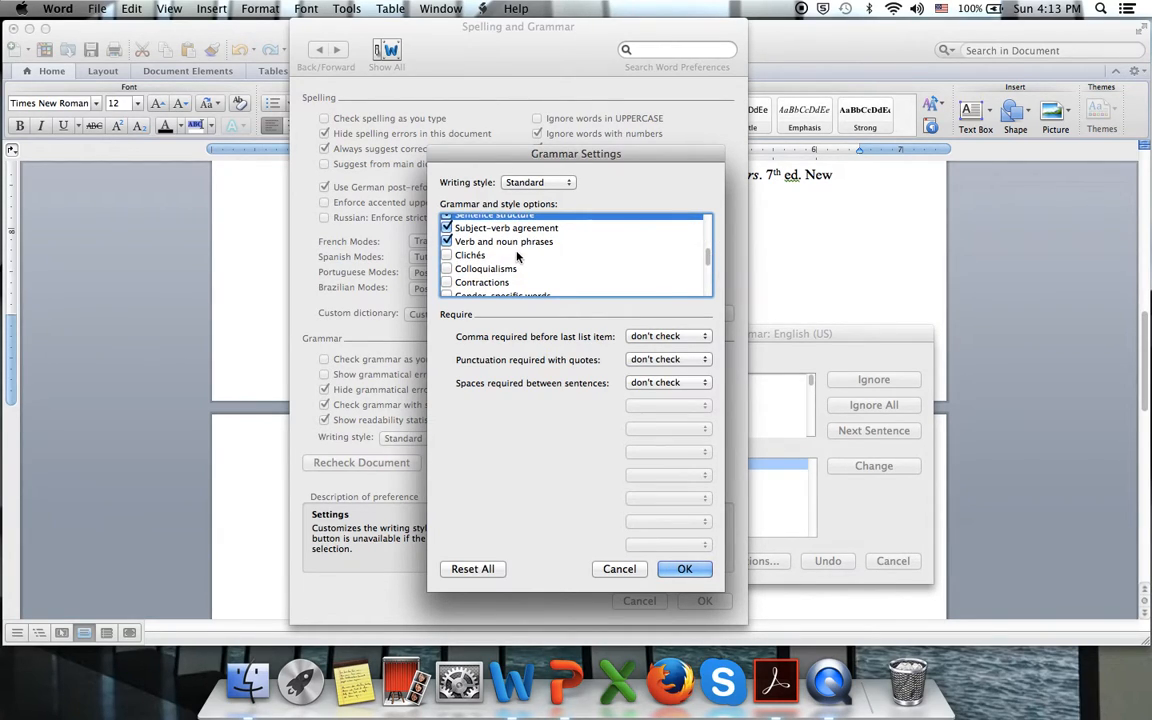
click(447, 256)
click(447, 269)
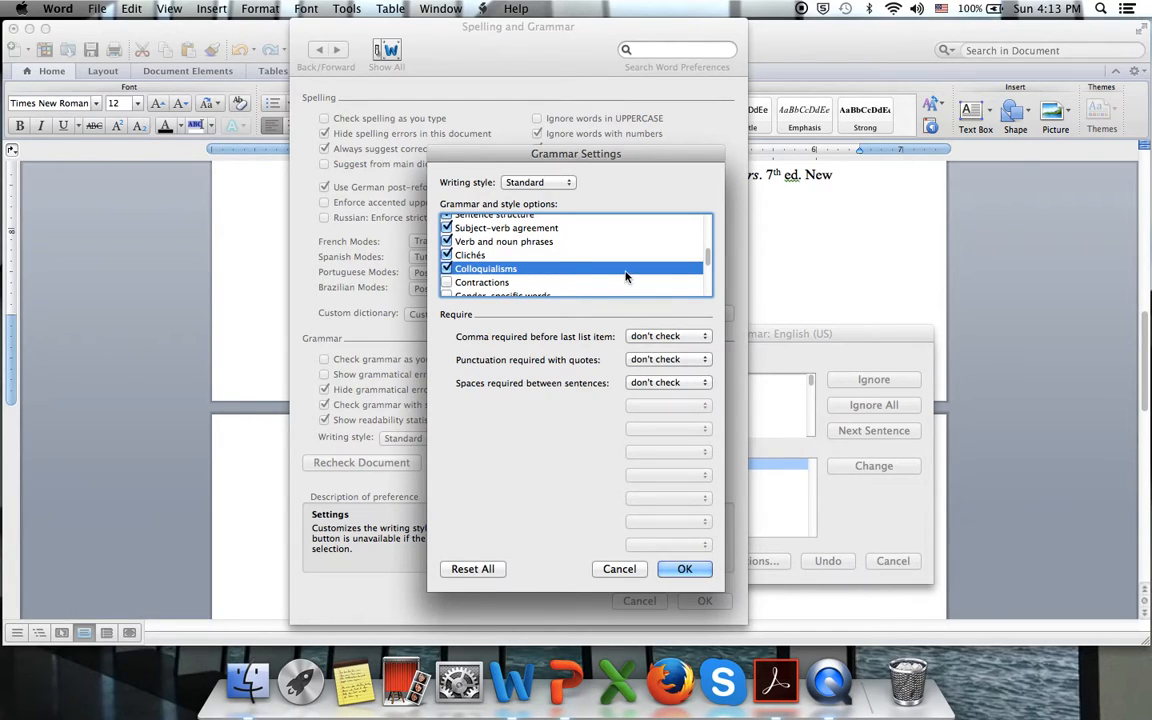
drag(708, 251, 709, 266)
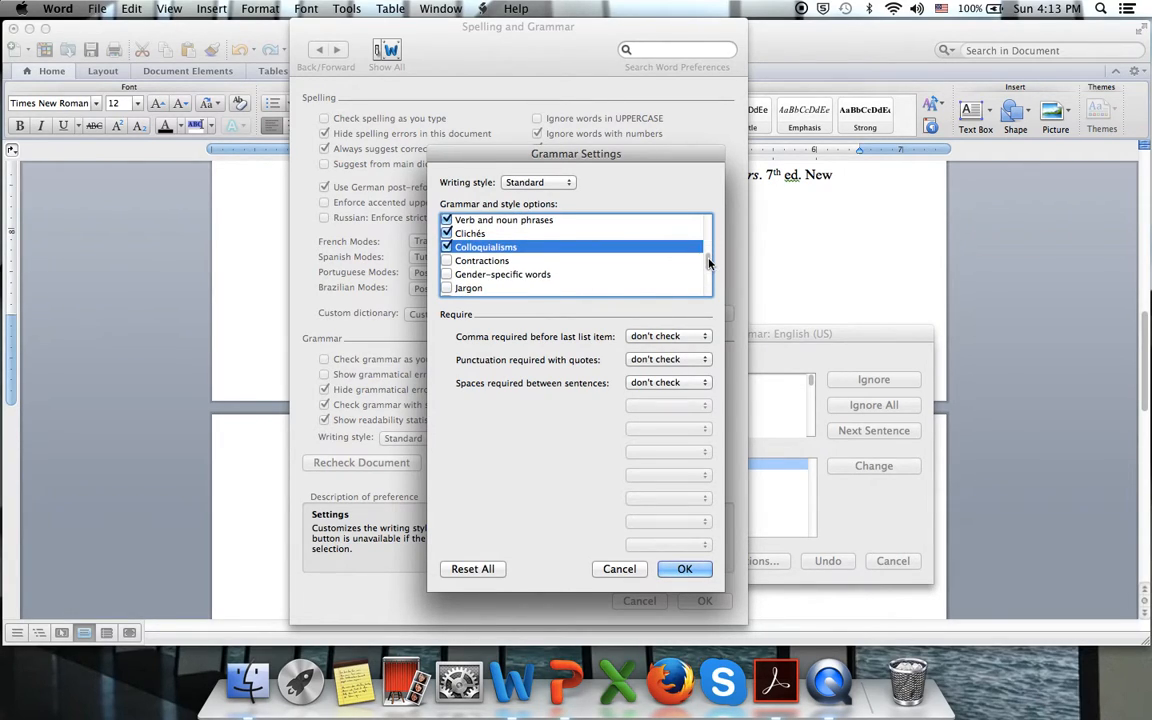
click(447, 275)
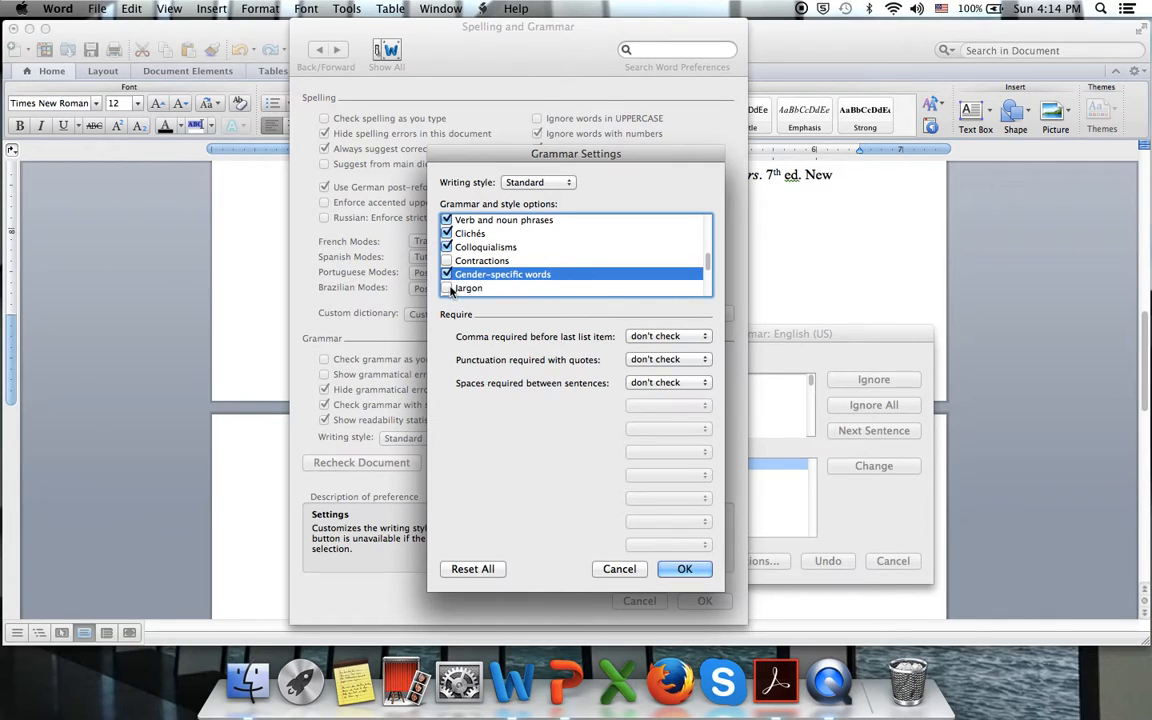
click(447, 289)
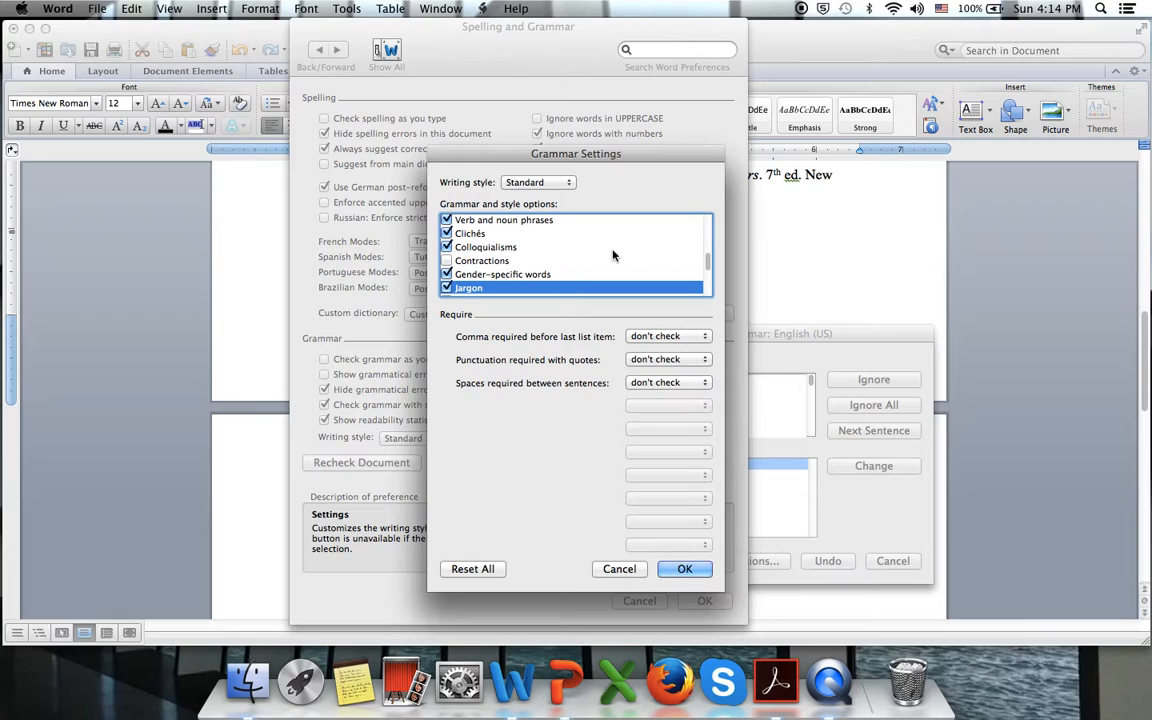
Step: Enable the checks for sentence length, sentences beginning with And, But, and Hopefully, successive nouns, successive prepositional phrases and unclear phrasing
drag(706, 260, 708, 272)
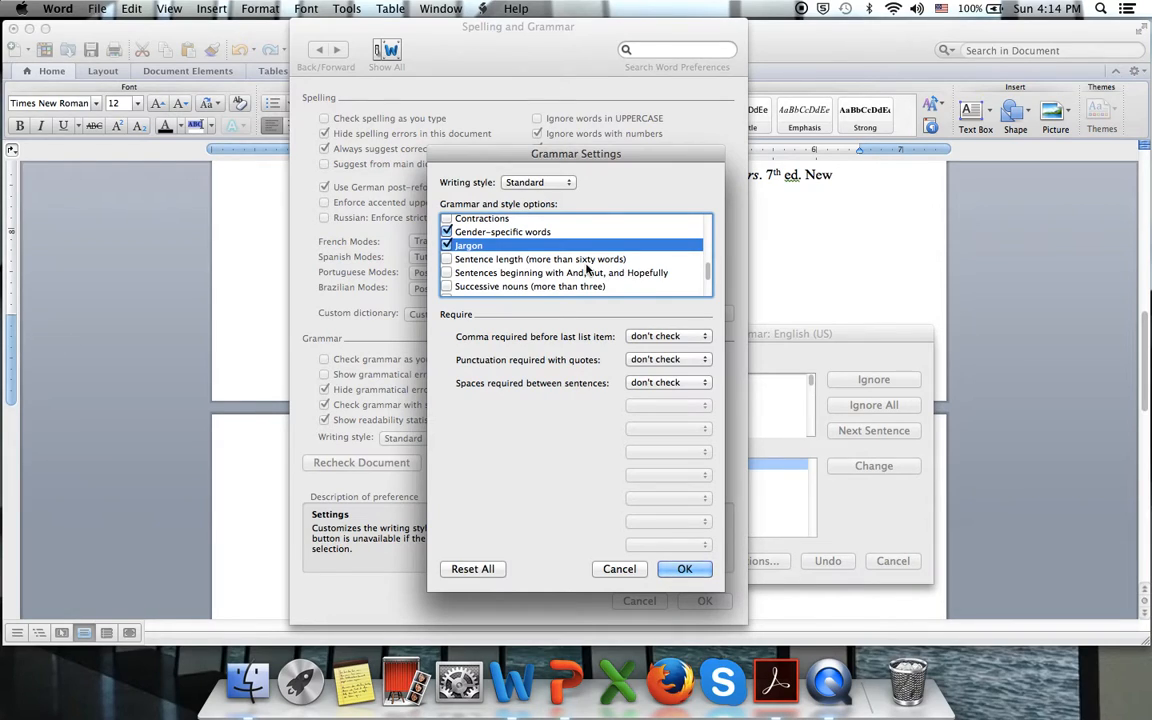
click(447, 259)
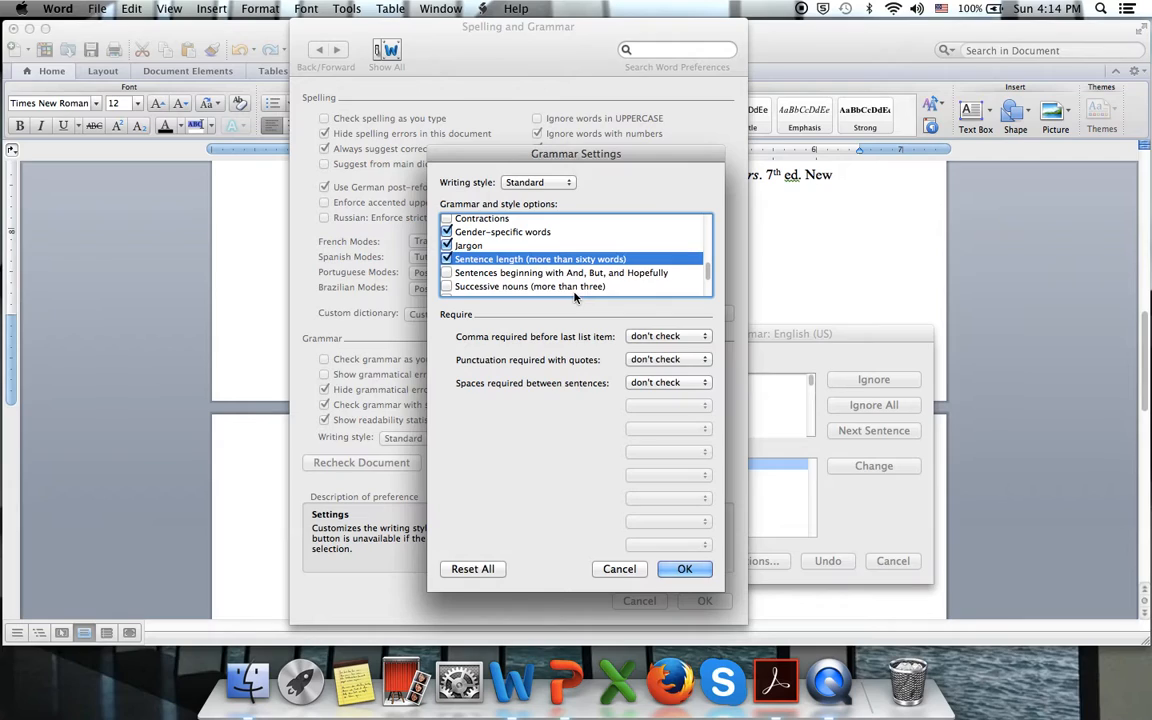
click(447, 273)
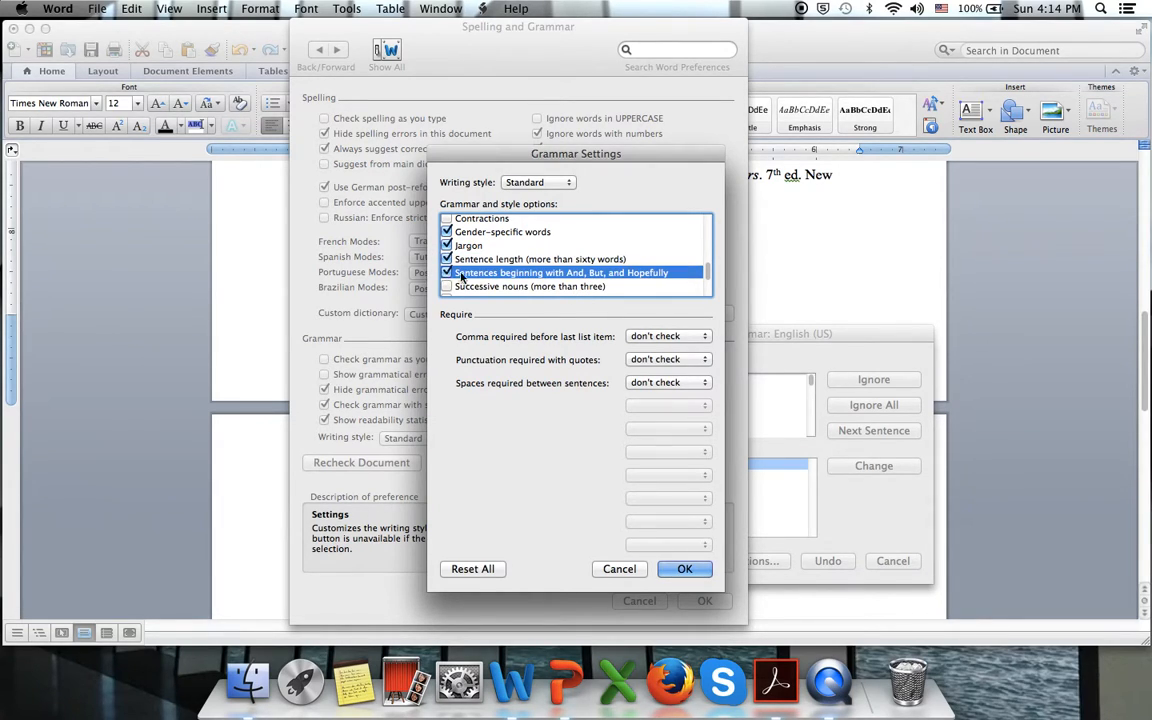
scroll(708, 280, down, 3)
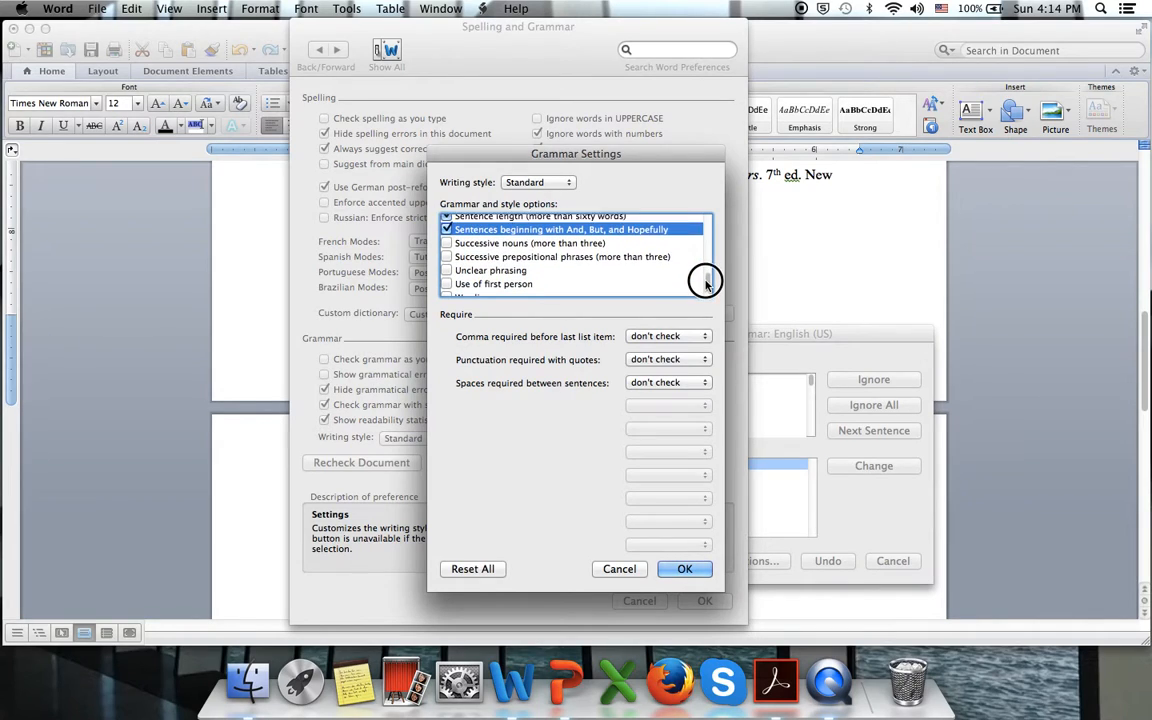
click(447, 240)
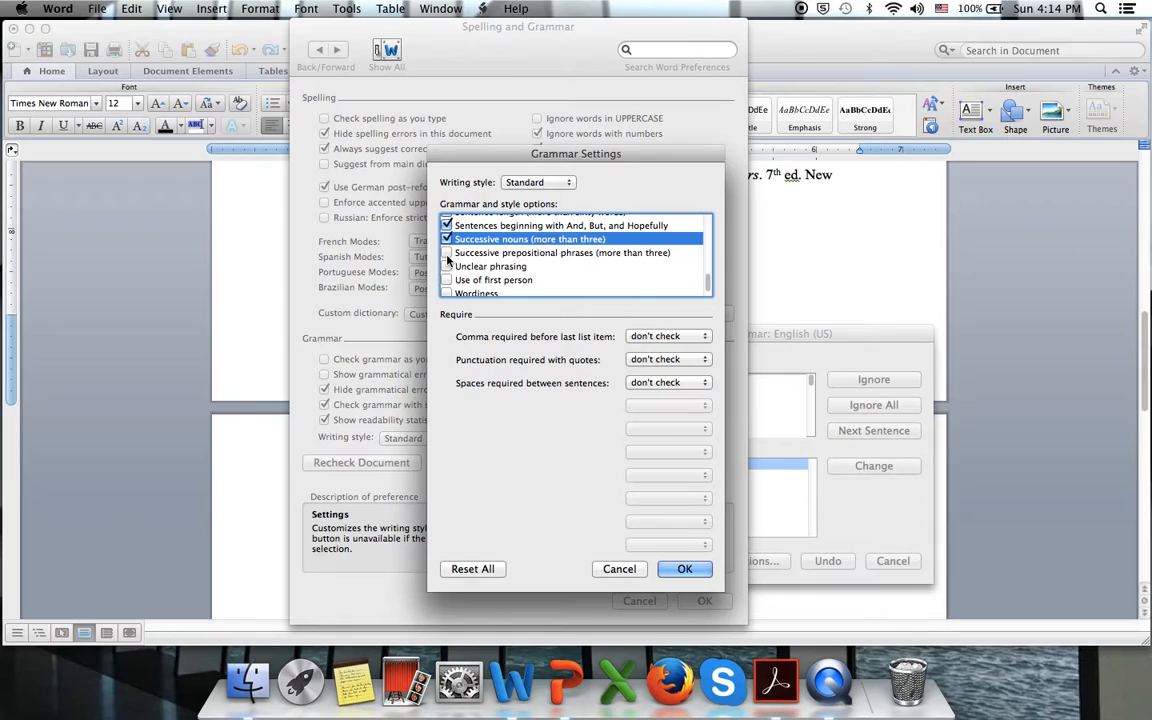
click(447, 253)
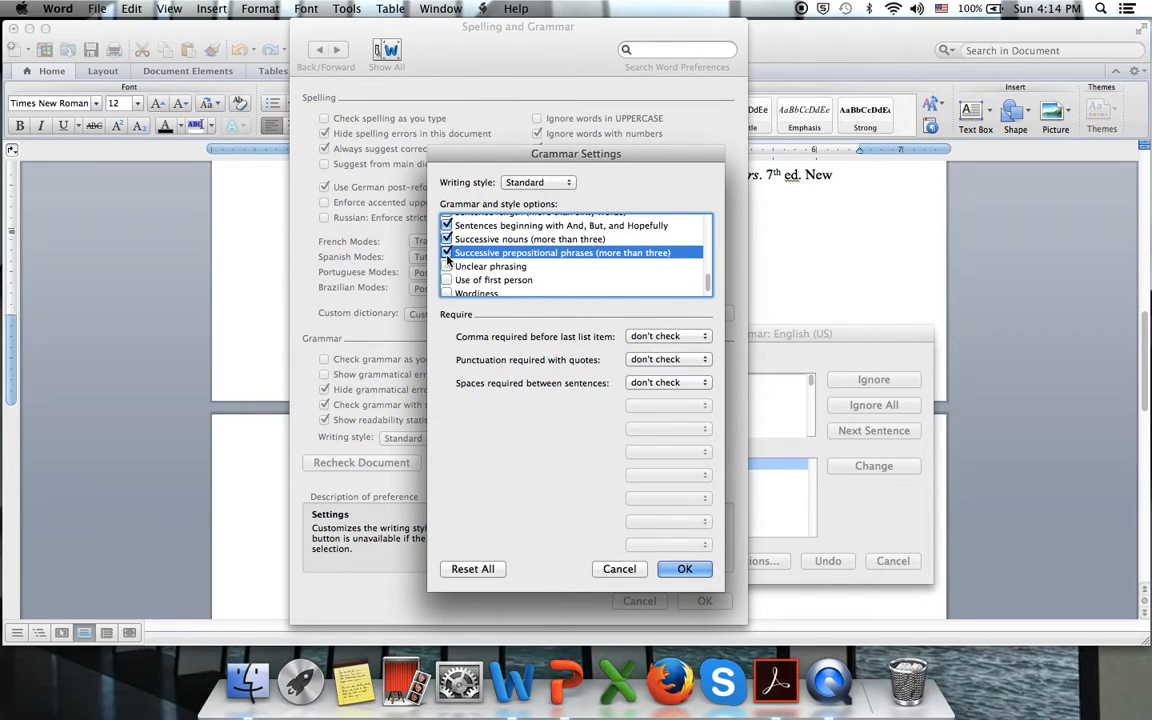
click(447, 266)
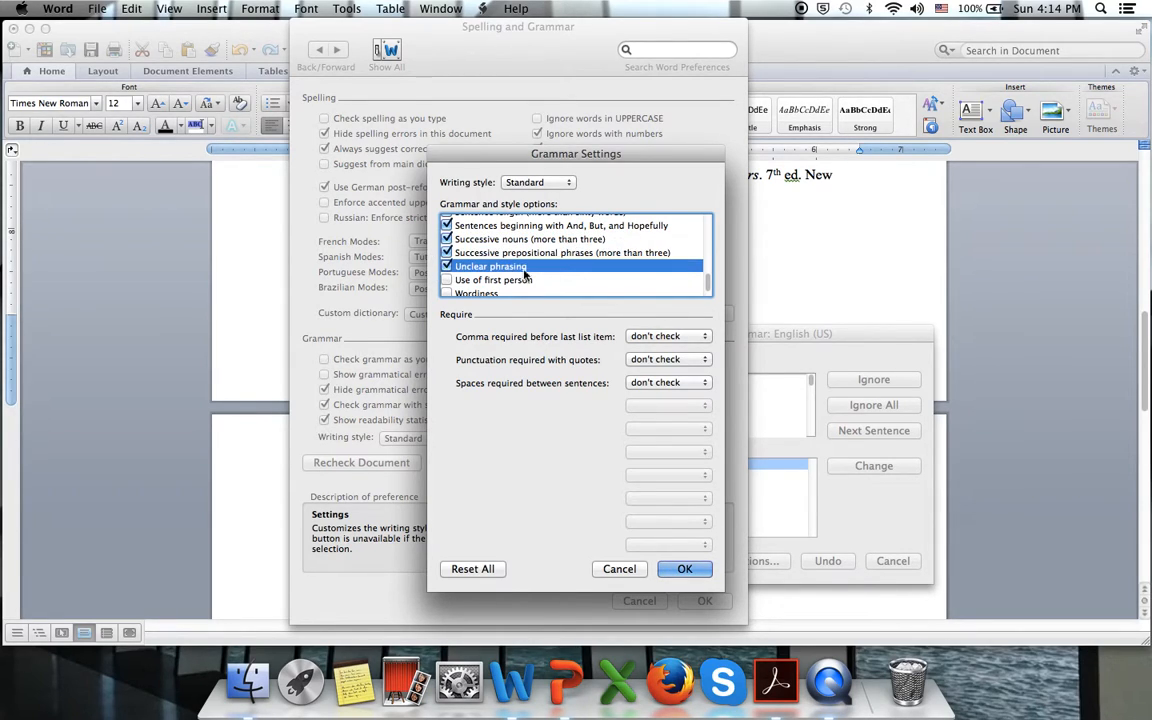
Step: Enable the Wordiness and Use of first person checks in the grammar and style options
scroll(711, 288, down, 1)
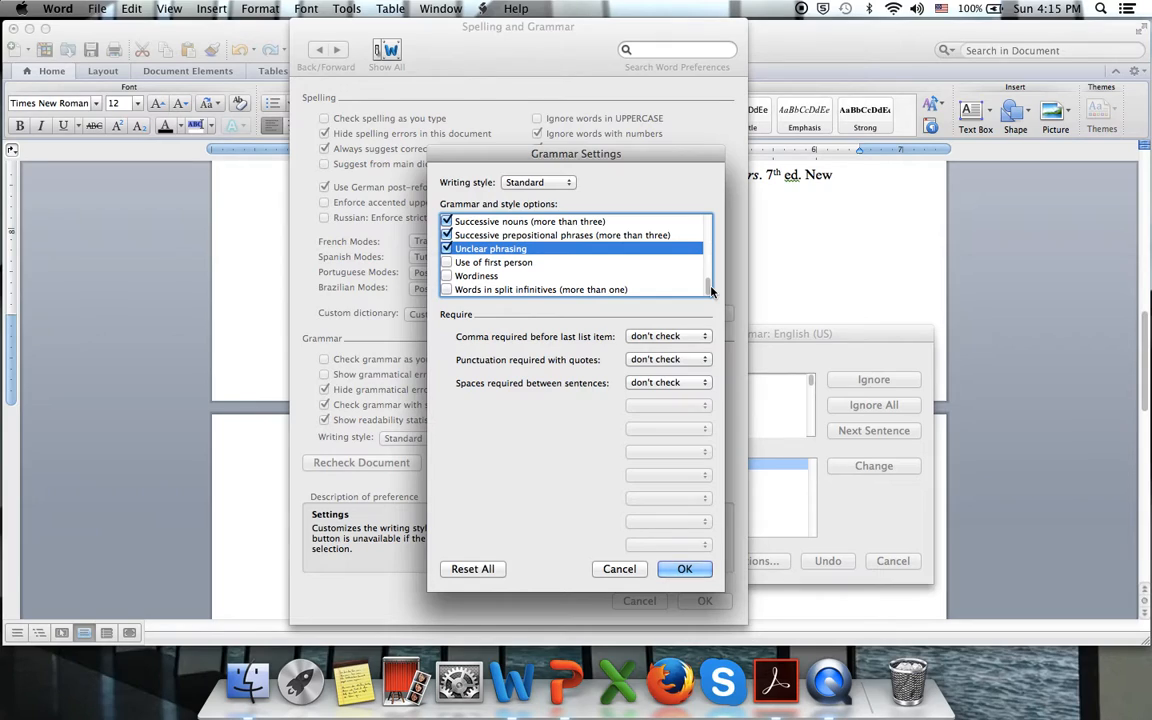
click(447, 275)
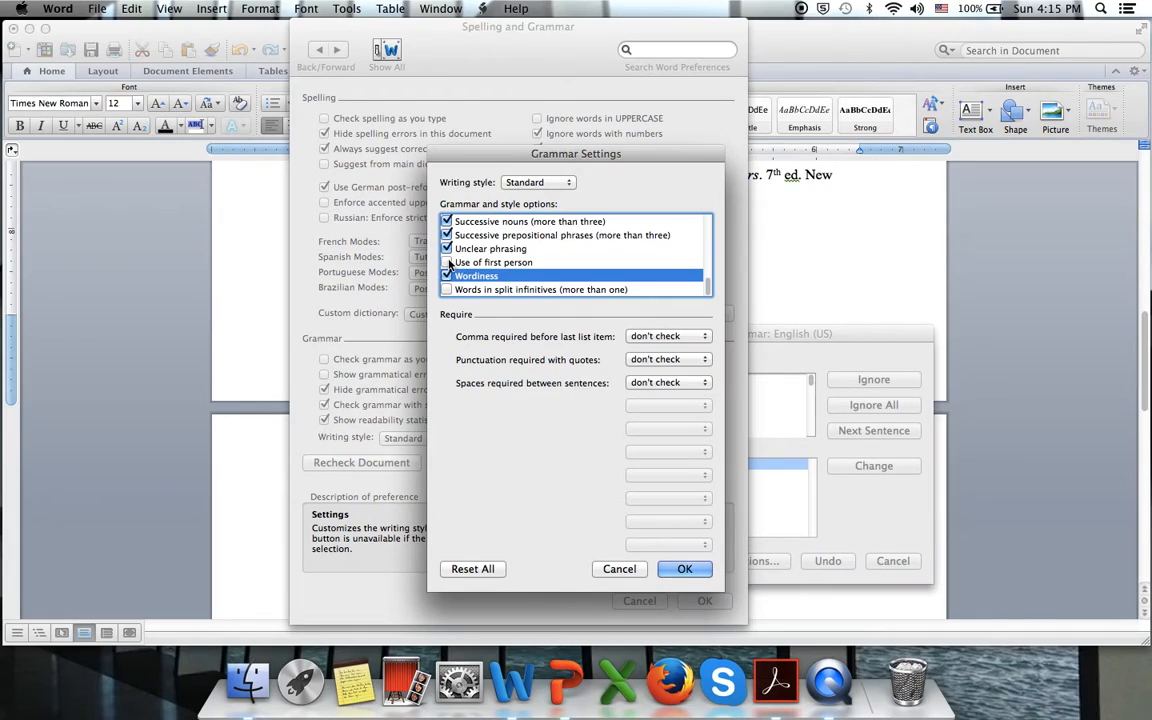
click(448, 263)
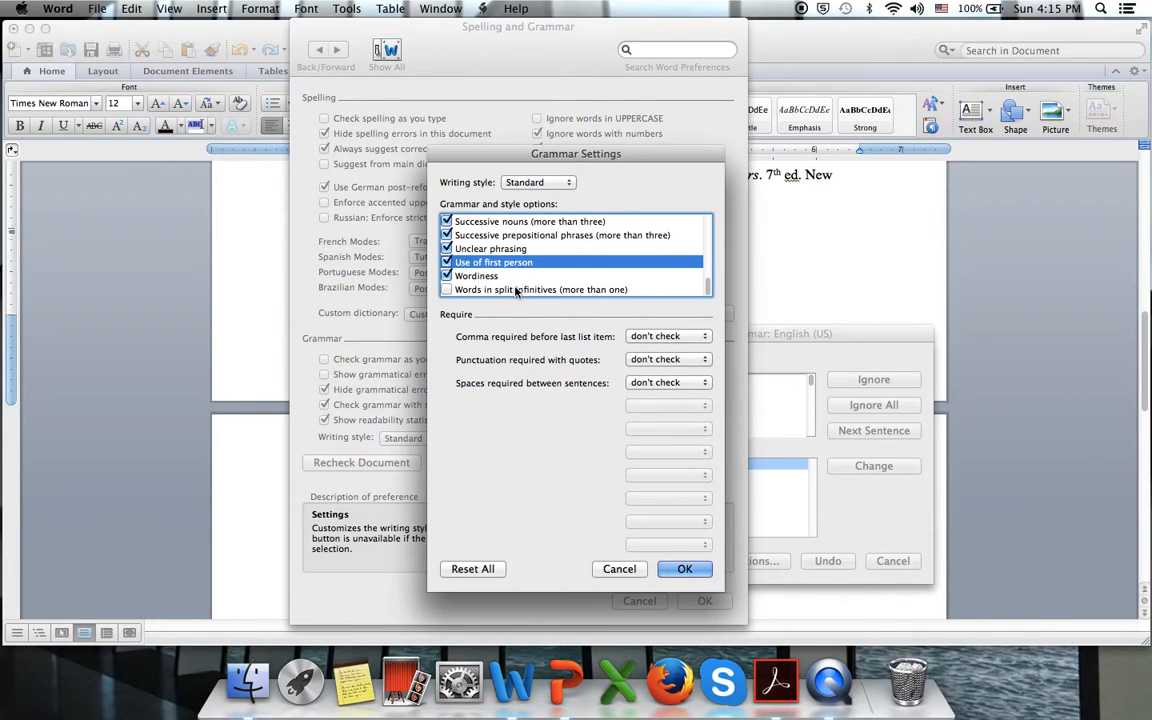
Step: Set the comma required before the last list item to always and the punctuation required with quotes to inside
click(658, 338)
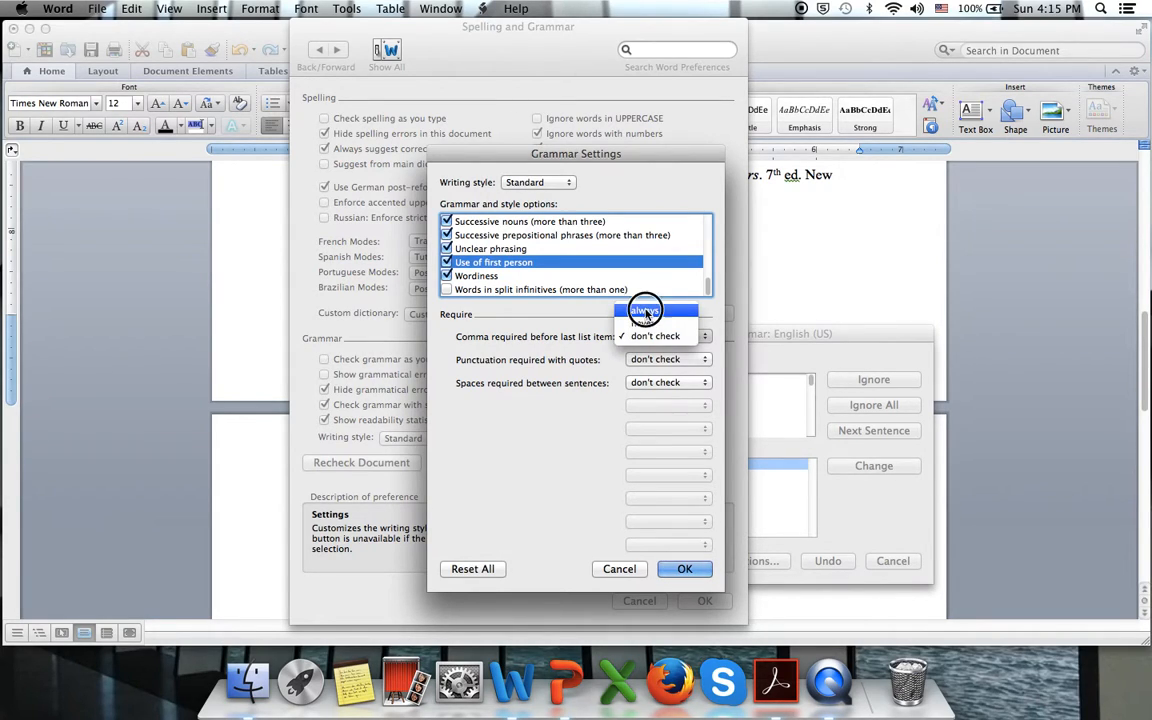
click(648, 311)
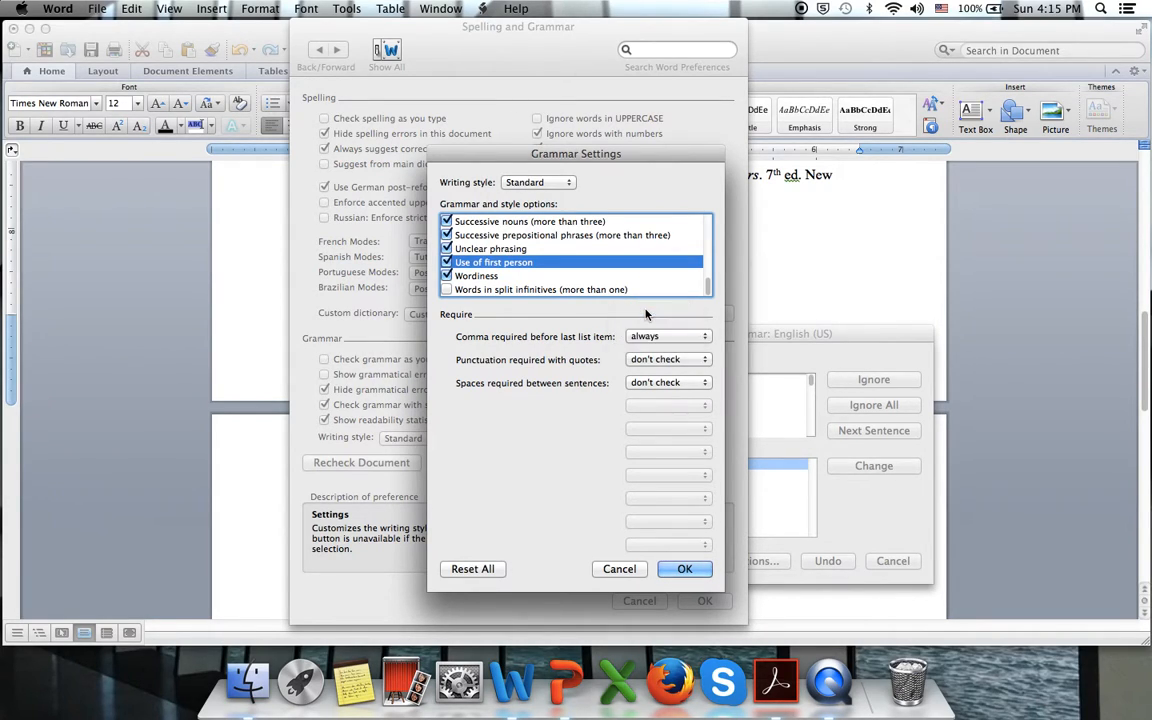
click(674, 361)
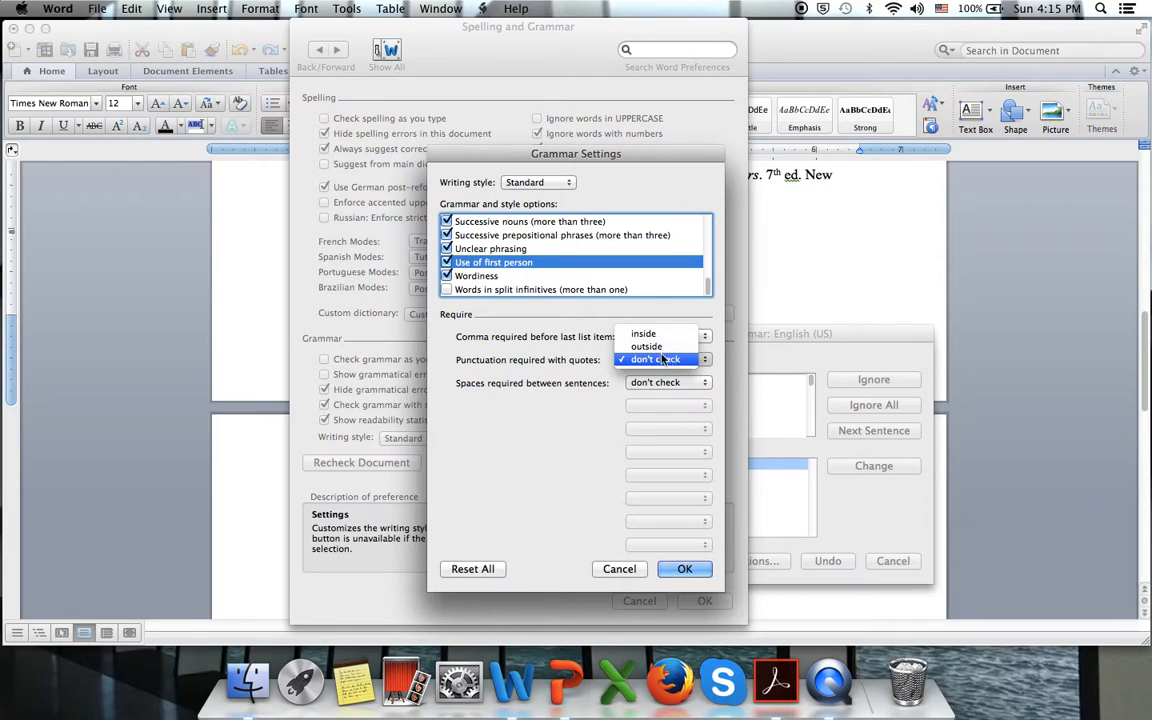
click(656, 334)
click(660, 336)
click(655, 310)
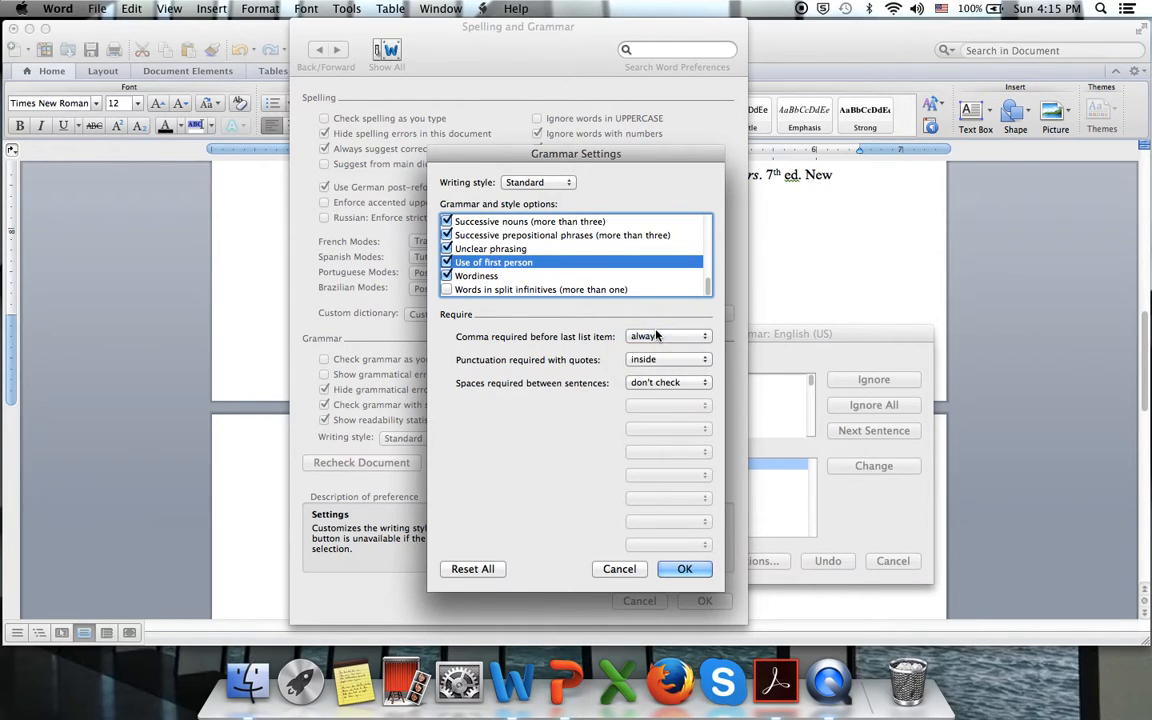
Step: Set the spaces required between sentences to 1 and save the grammar settings and the spelling and grammar preferences
click(660, 384)
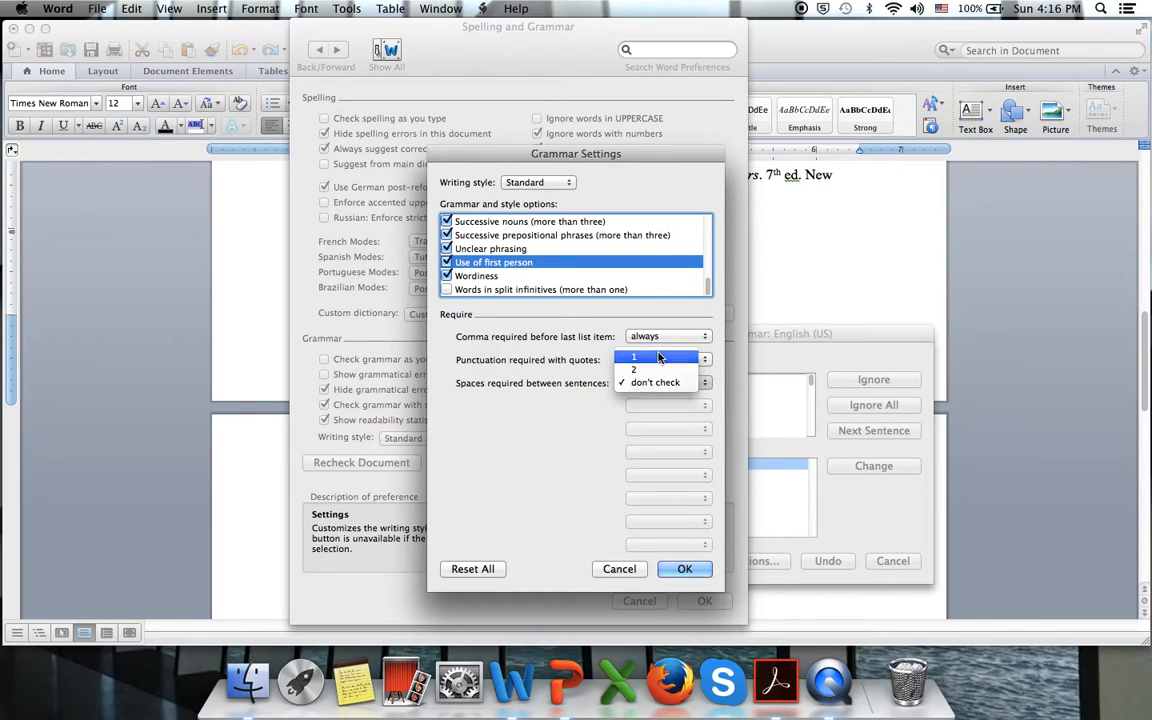
click(659, 357)
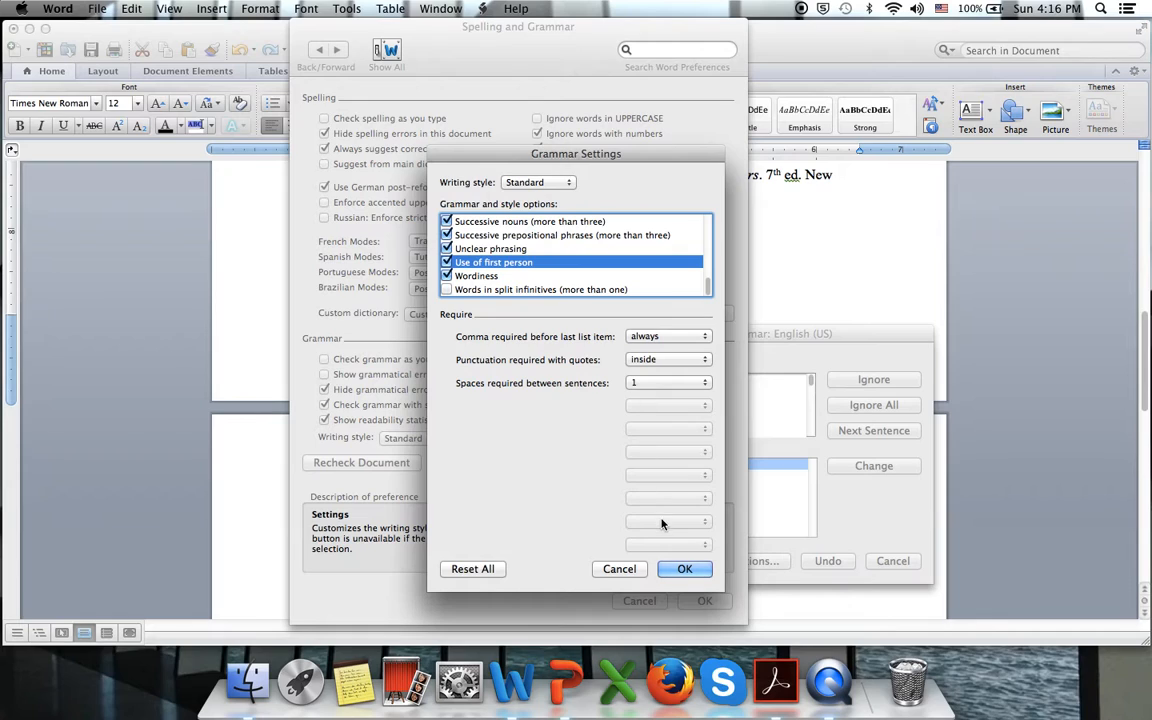
click(684, 577)
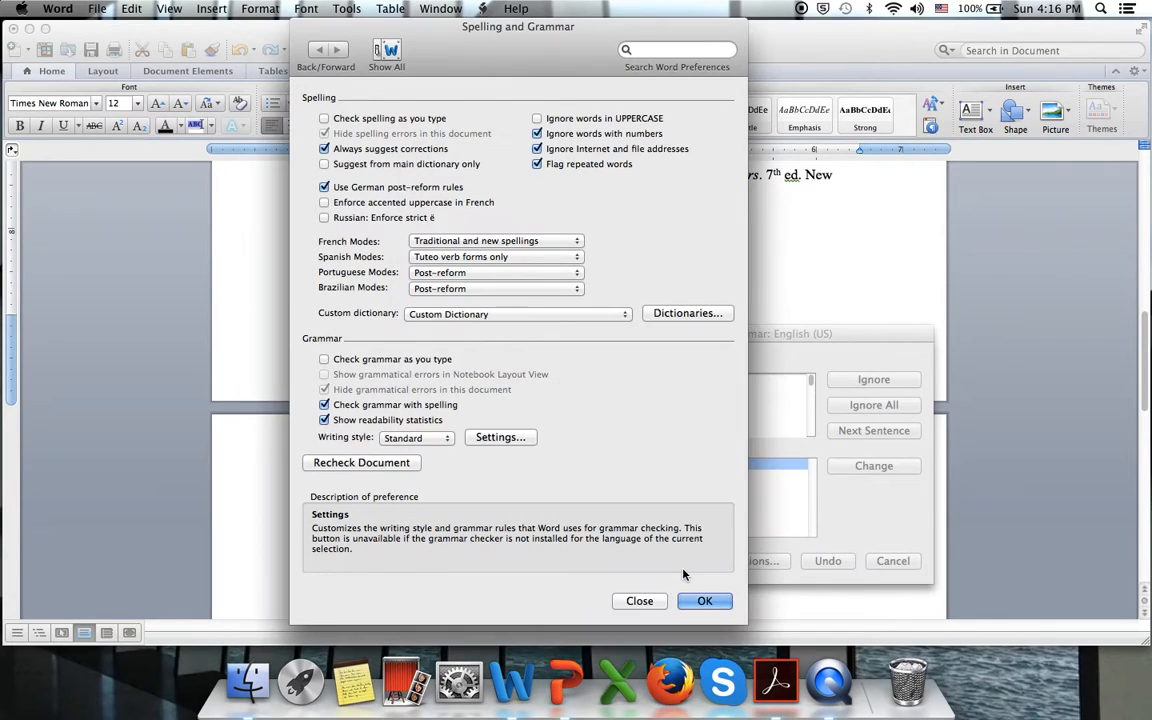
click(696, 602)
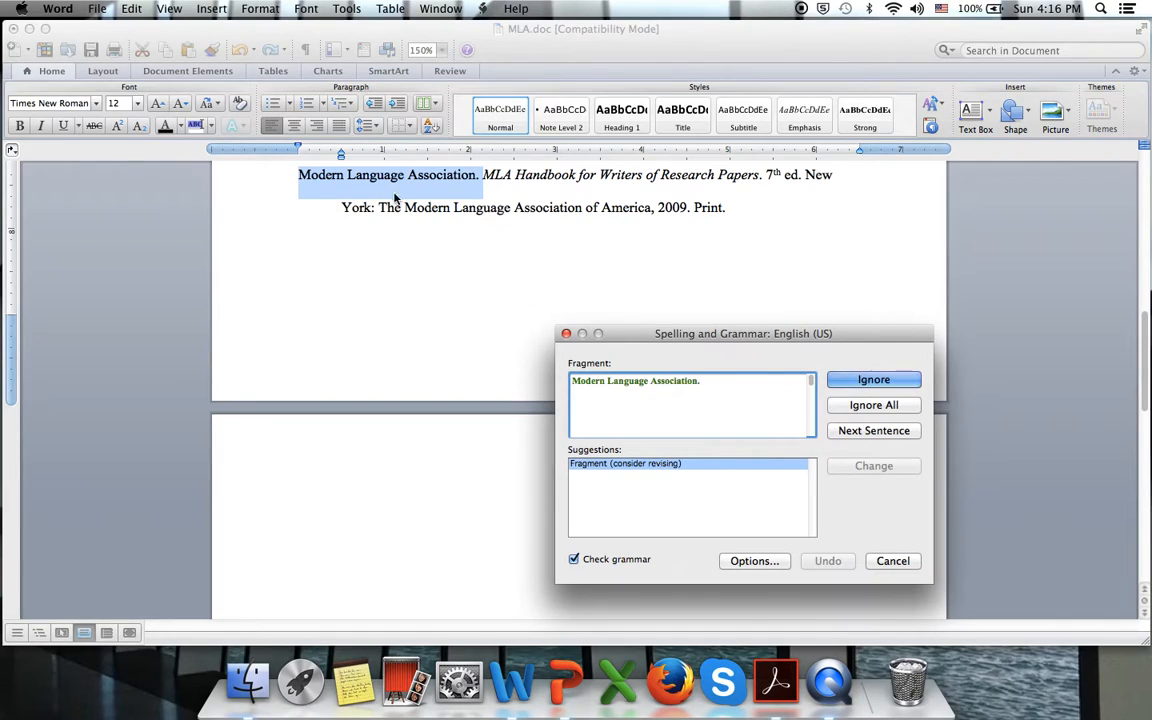
Step: Ignore the flagged issues in the Work Cited entry, including the Modern Language Association fragment and "7th ed." capitalization, and close the readability statistics
click(866, 386)
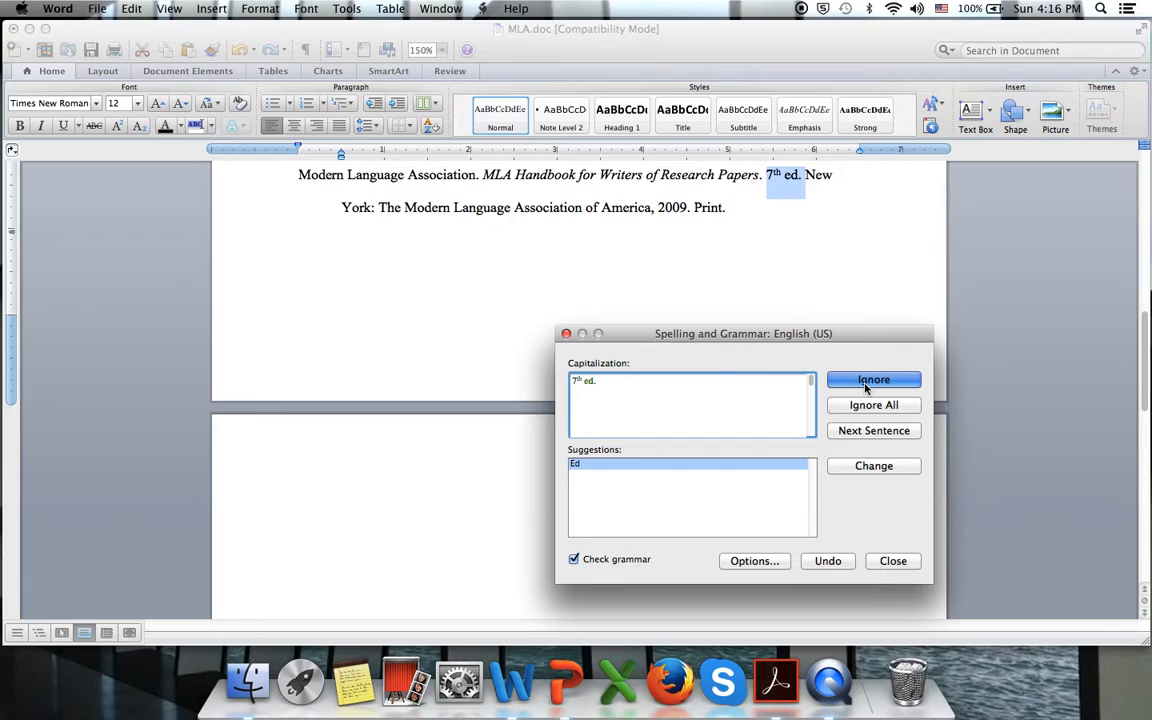
click(866, 386)
click(866, 386)
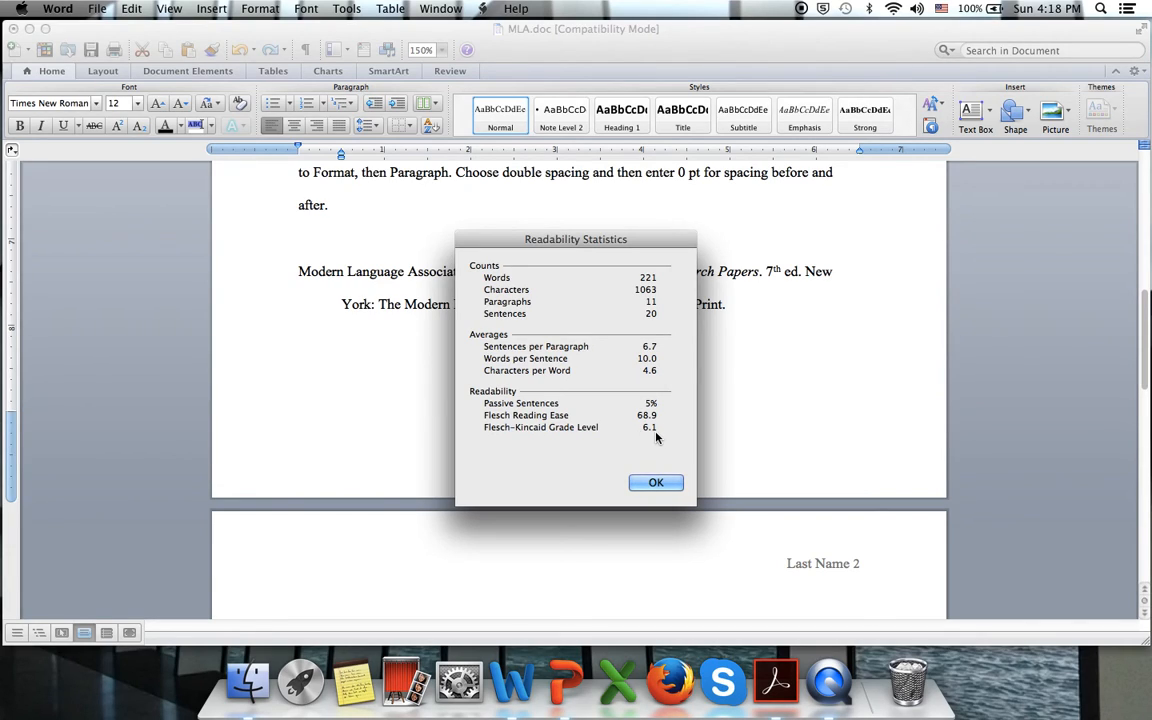
click(656, 483)
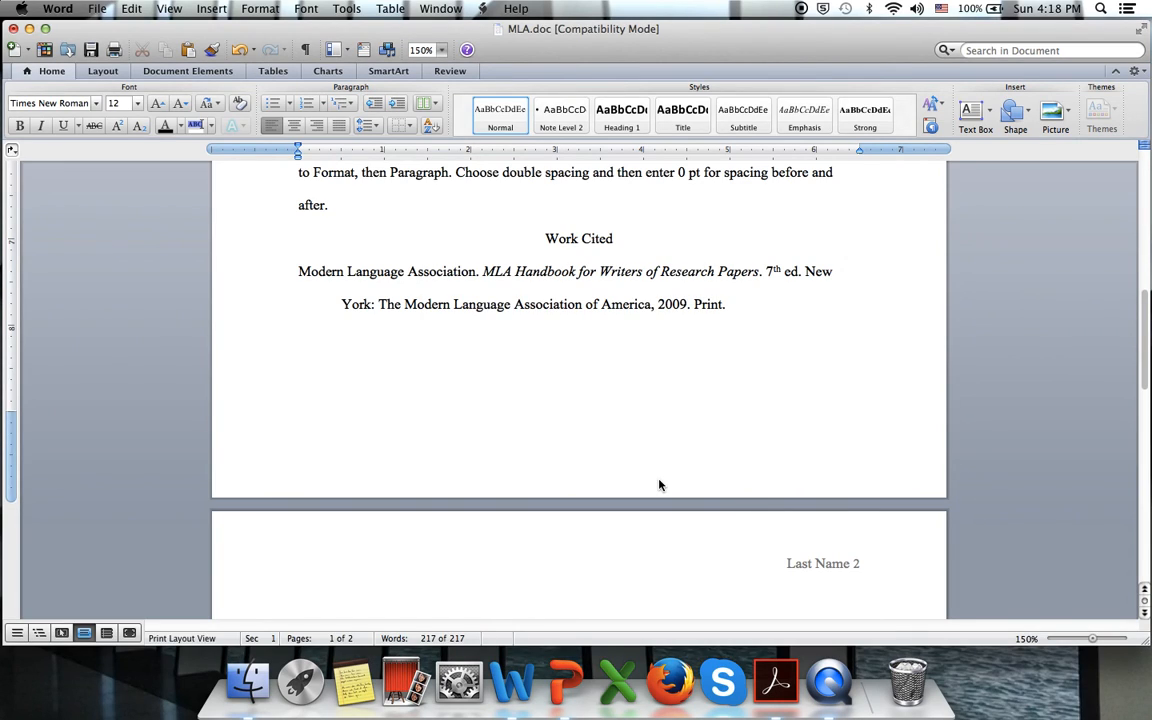